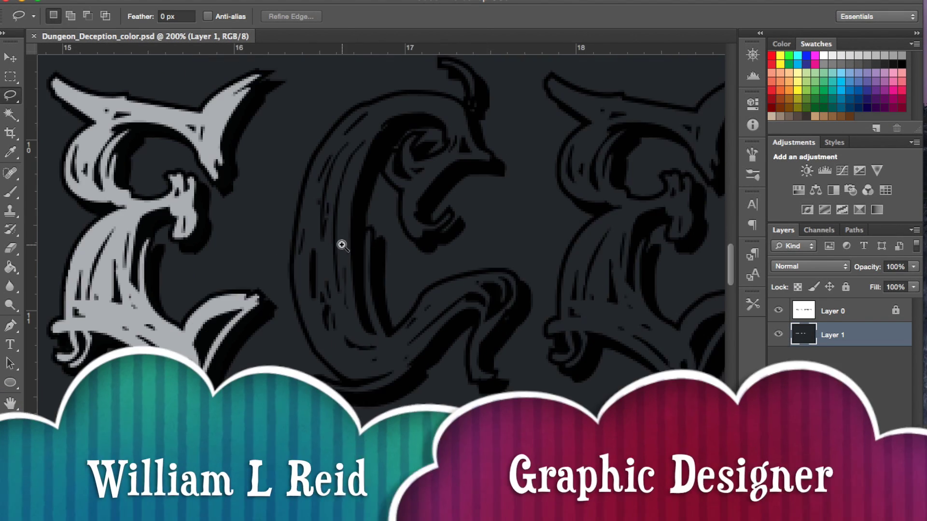
Lasso the C and fill it with flat light grey using the Paint Bucket
left_click(342, 245)
left_click_drag(424, 159, 408, 95)
left_click_drag(431, 175, 442, 197)
left_click_drag(407, 198, 388, 250)
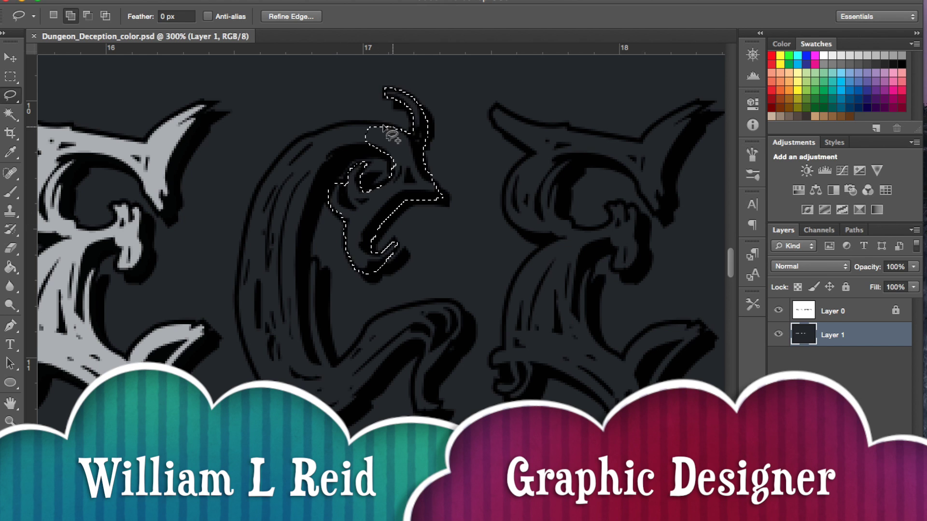
left_click_drag(334, 172, 342, 369)
mouse_move(271, 393)
left_mouse_down()
mouse_move(255, 213)
mouse_move(362, 347)
mouse_move(444, 407)
mouse_move(268, 411)
left_mouse_up()
key("g")
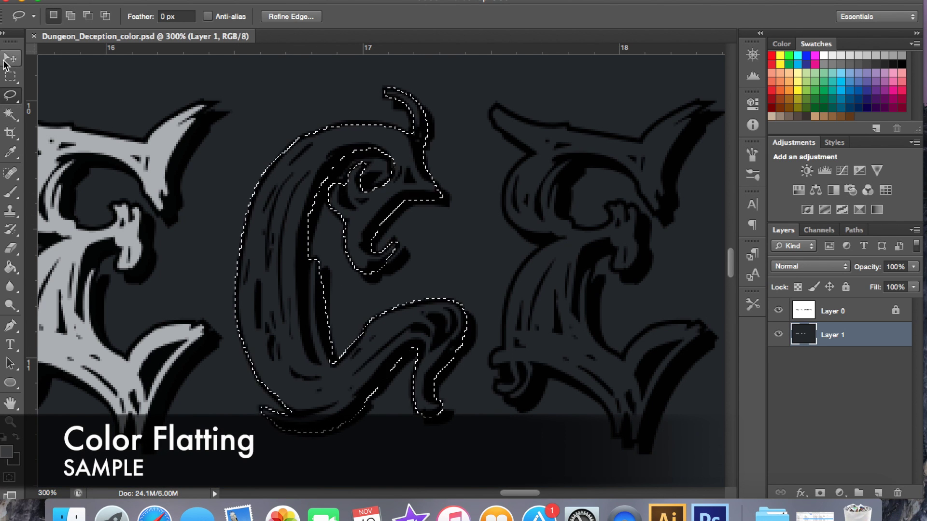
left_click(293, 292)
key("l")
Patch the missed slivers and gaps around the C with light grey, then deselect
left_click_drag(283, 153, 264, 185)
left_click_drag(237, 338, 282, 141)
key("g")
key("l")
left_click_drag(433, 167, 407, 267)
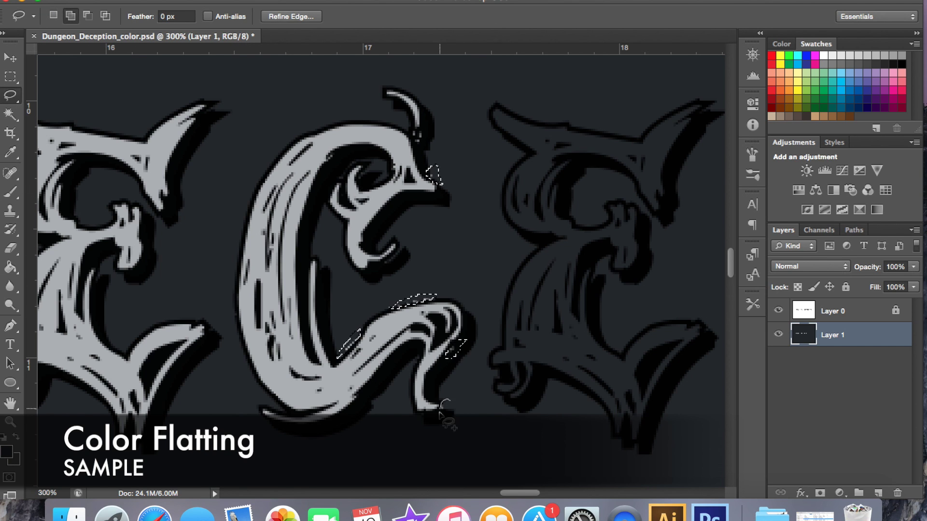
key("g")
left_click(406, 314)
key("l")
scroll(335, 296, "right", 10)
key("ctrl+d")
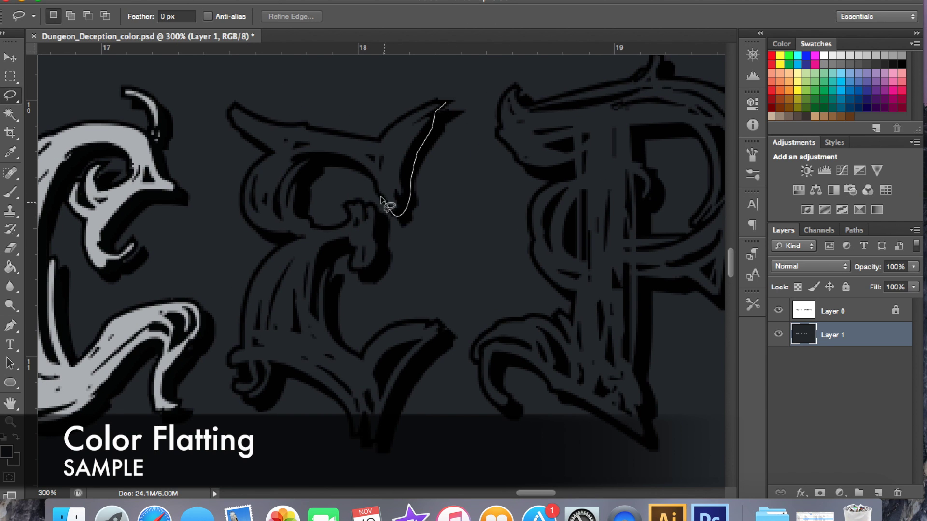
Lasso the e, sample the grey from the C, and fill the e with it
left_click_drag(379, 140, 332, 137)
left_click_drag(241, 130, 266, 153)
mouse_move(295, 212)
left_mouse_down()
mouse_move(344, 226)
mouse_move(329, 316)
left_mouse_up()
left_click_drag(328, 316, 373, 342)
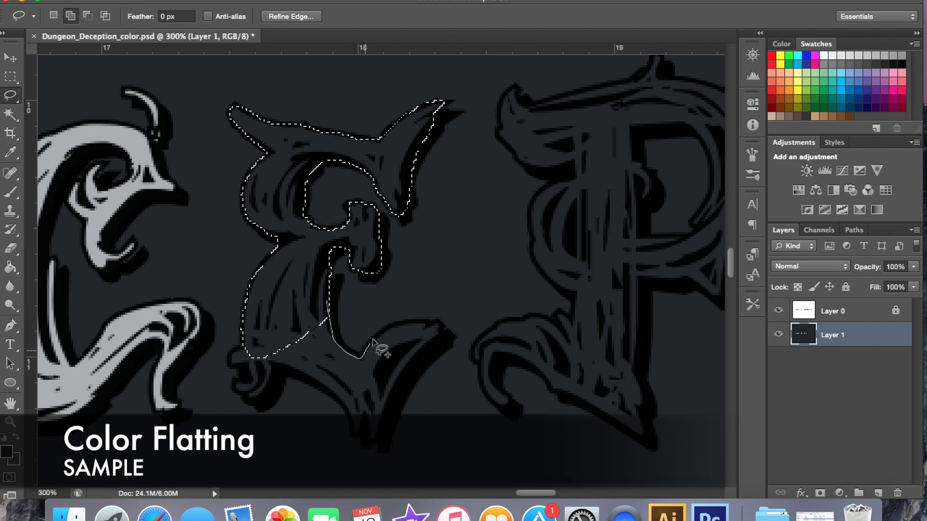
key("i")
left_click(97, 160)
key("g")
left_click(314, 289)
key("l")
key("ctrl+d")
Select a leftover unfilled gap in the e for filling
left_click_drag(423, 115, 424, 110)
key("g")
key("i")
key("g")
key("l")
scroll(265, 275, "right", 10)
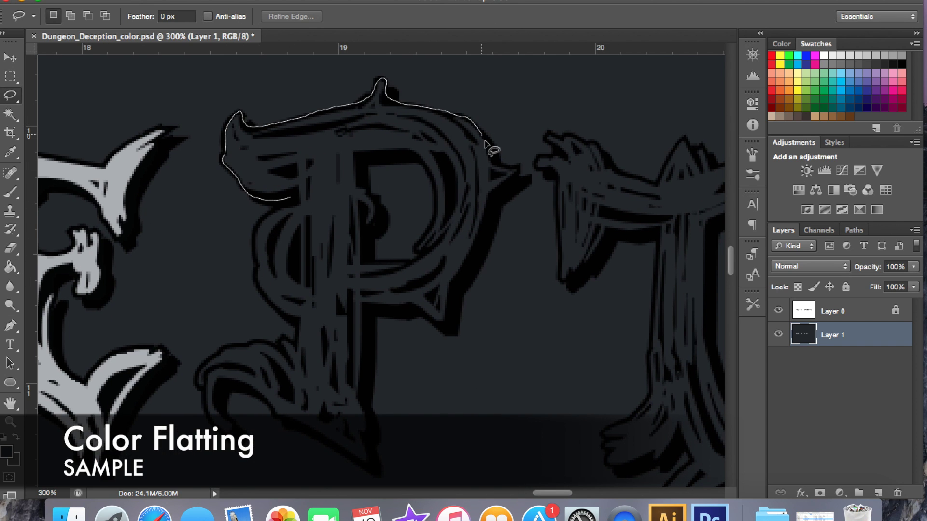
Lasso the P and fill it with the sampled light grey
left_click_drag(365, 185, 346, 269)
left_click_drag(304, 199, 258, 235)
mouse_move(369, 338)
left_mouse_down()
mouse_move(301, 333)
mouse_move(218, 357)
left_mouse_up()
left_click_drag(256, 399, 264, 406)
key("i")
left_click(111, 202)
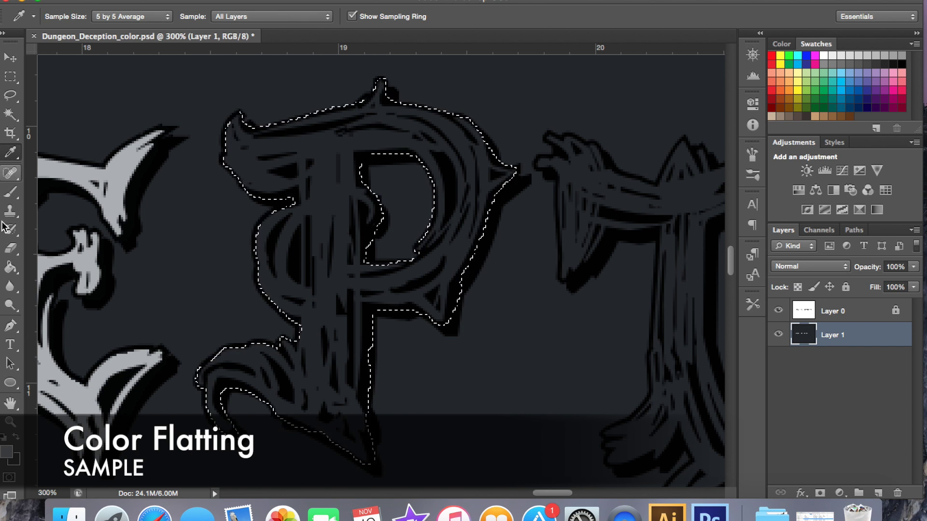
key("g")
left_click(338, 241)
key("ctrl+d")
key("l")
Select the missed gaps along the P's edges
left_click_drag(460, 115, 454, 112)
left_click_drag(432, 190, 433, 222)
key("i")
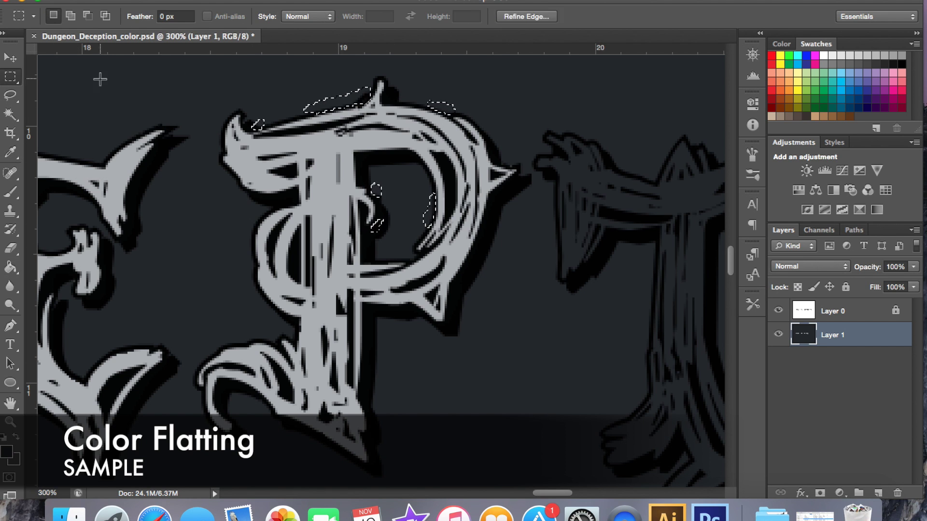
key("ctrl+d")
scroll(298, 257, "right", 10)
key("l")
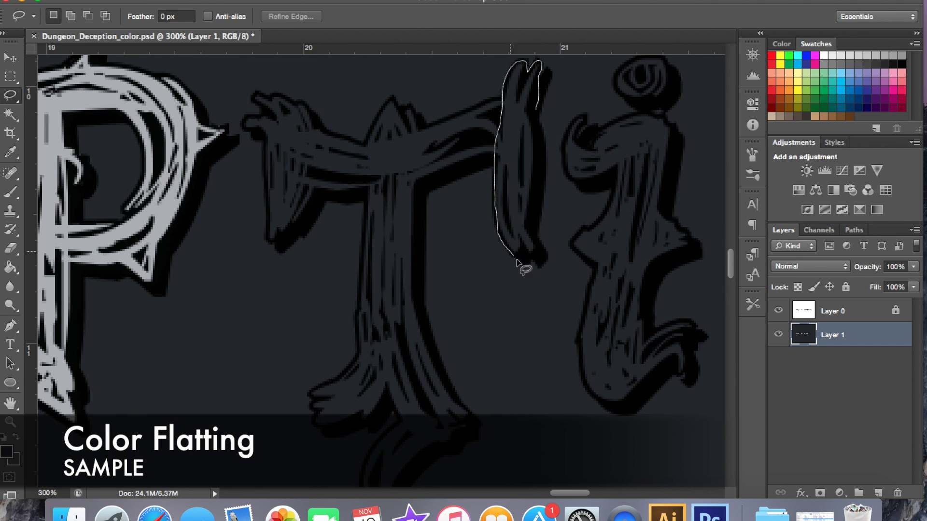
Lasso the T's uprights, stem and crossbar and fill it light grey
left_click_drag(516, 261, 523, 62)
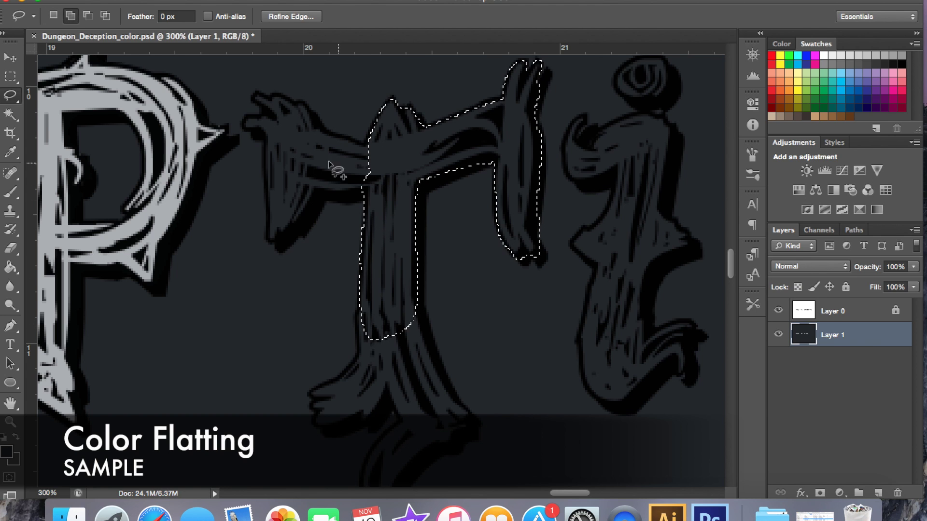
left_click_drag(368, 143, 356, 147)
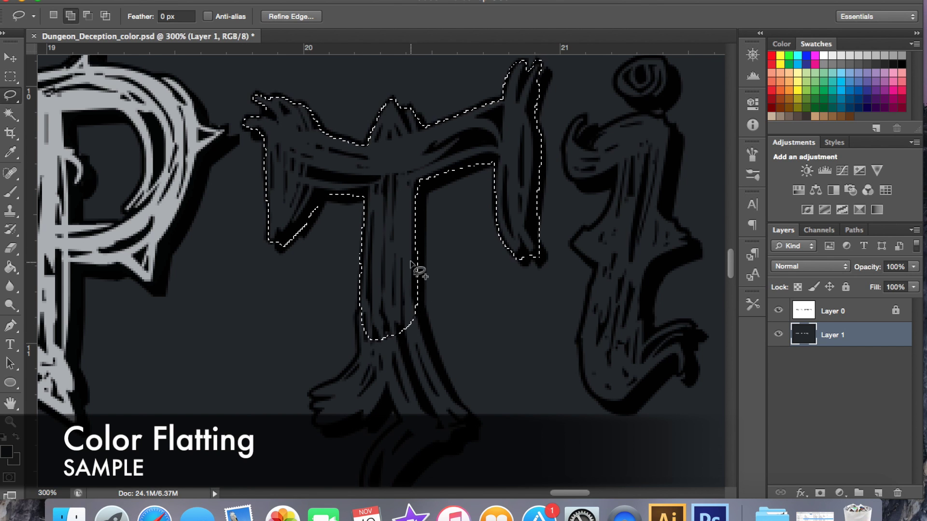
left_click_drag(410, 431, 397, 470)
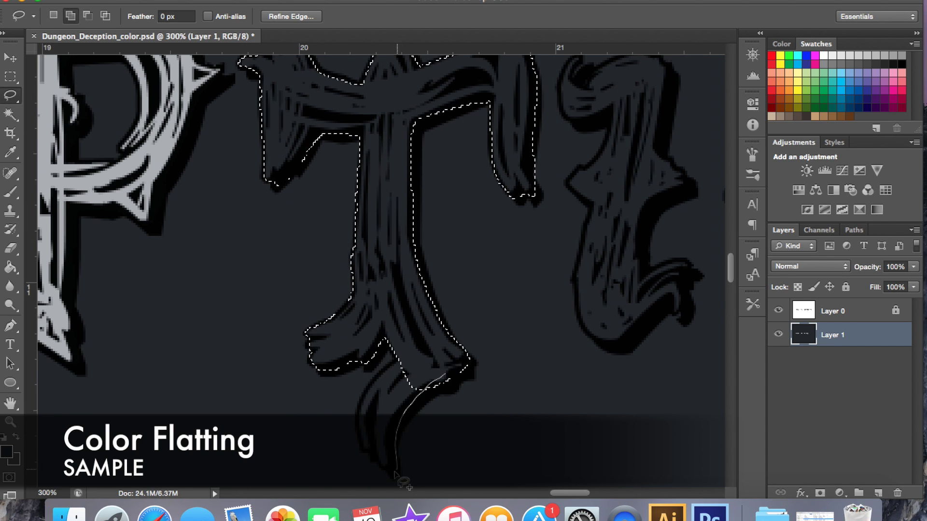
key("i")
key("g")
left_click(335, 294)
key("l")
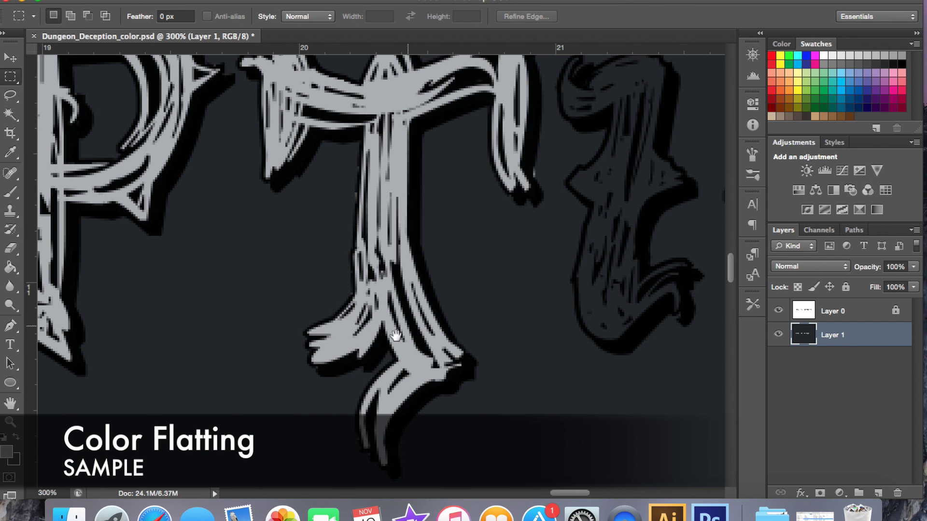
key("ctrl+d")
Select the unfilled tips and slivers of the T for filling
left_click_drag(467, 86, 505, 82)
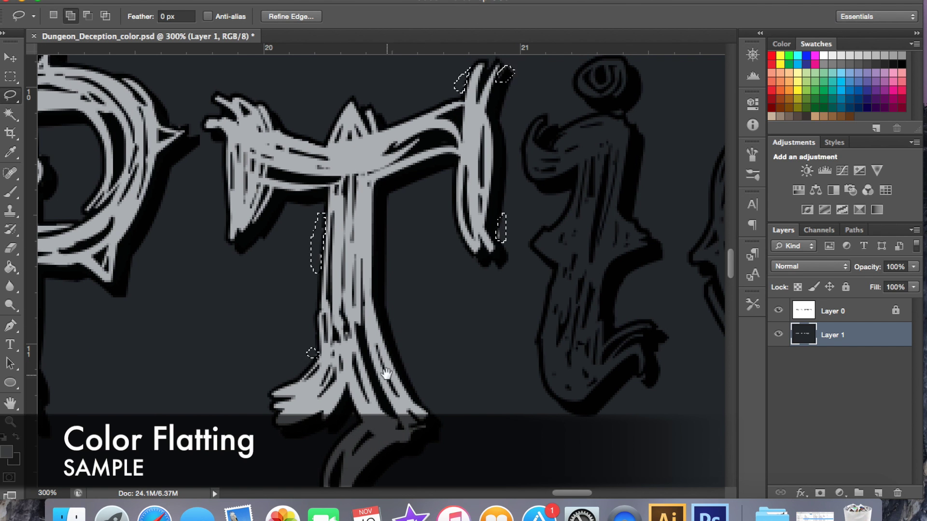
left_click_drag(387, 374, 388, 323)
key("g")
key("m")
key("ctrl+d")
mouse_move(407, 264)
left_mouse_down()
mouse_move(384, 288)
mouse_move(166, 318)
left_mouse_up()
Lasso the i's dot and stem and fill it light grey
key("l")
left_click_drag(394, 78, 402, 112)
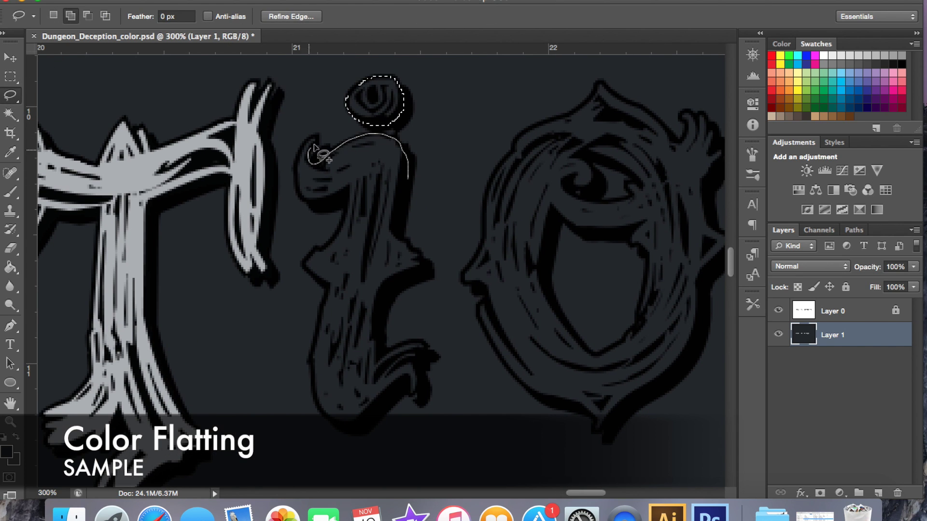
left_click_drag(389, 293, 376, 316)
left_click_drag(412, 397, 333, 367)
key("g")
left_click(357, 242)
key("ctrl+d")
key("l")
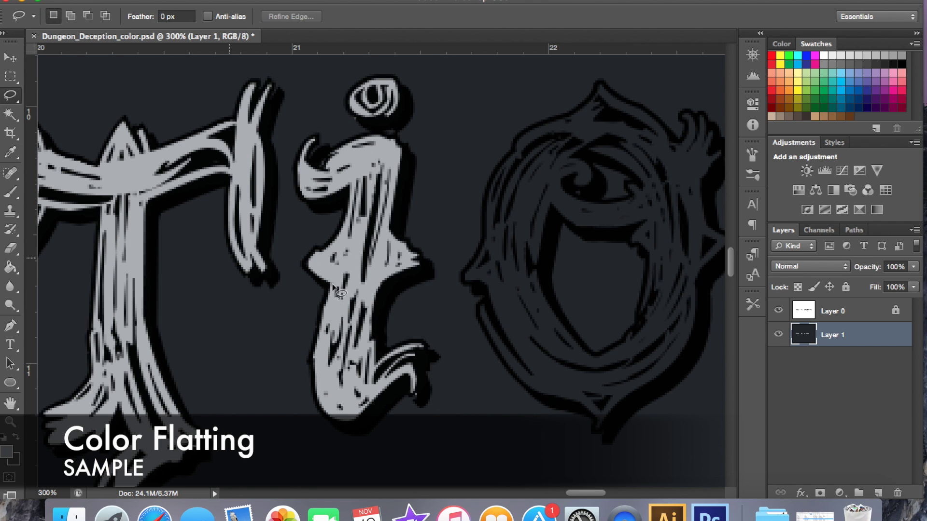
key("g")
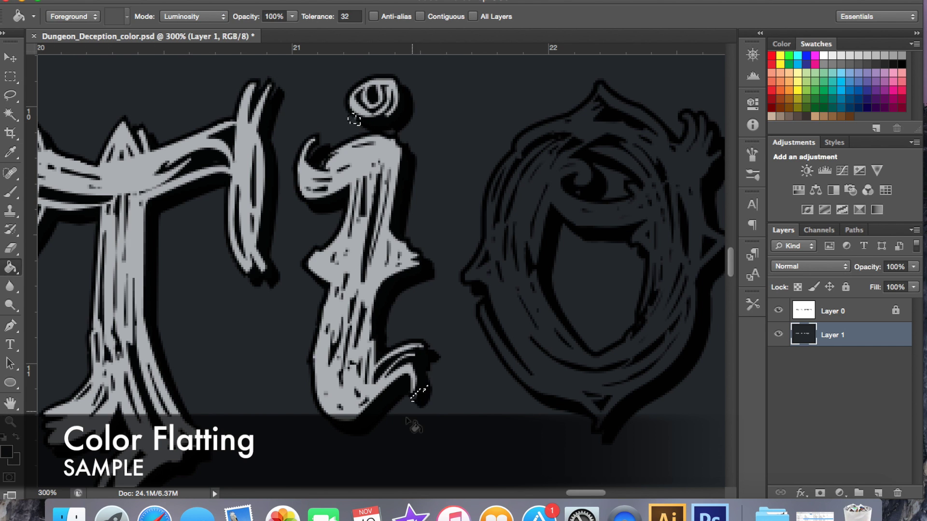
key("l")
scroll(177, 213, "right", 5)
scroll(290, 184, "right", 1)
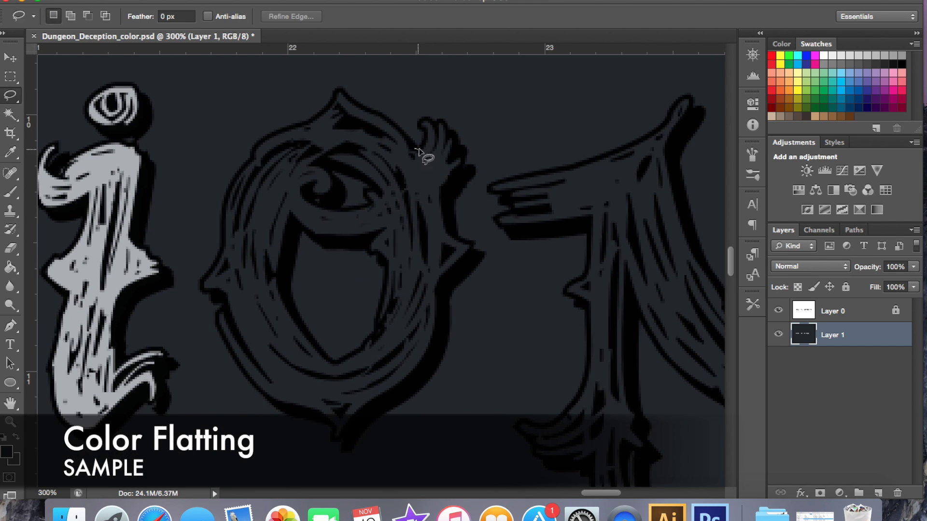
Lasso the O, subtract its eye area, and fill it with grey
left_click_drag(371, 138, 396, 127)
left_click_drag(396, 127, 346, 93, "shift")
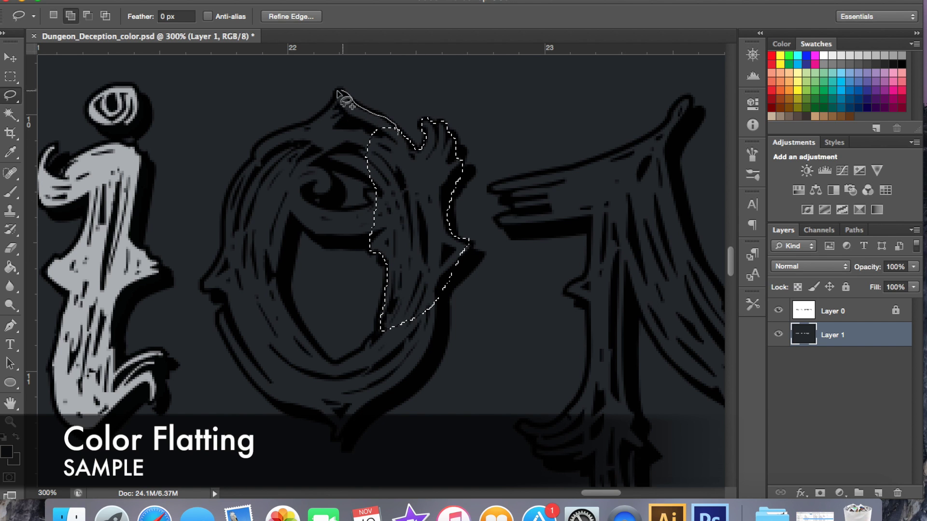
left_click_drag(325, 240, 328, 240)
left_click_drag(300, 213, 258, 338)
left_click_drag(226, 198, 255, 147)
left_click_drag(284, 293, 327, 361, "shift")
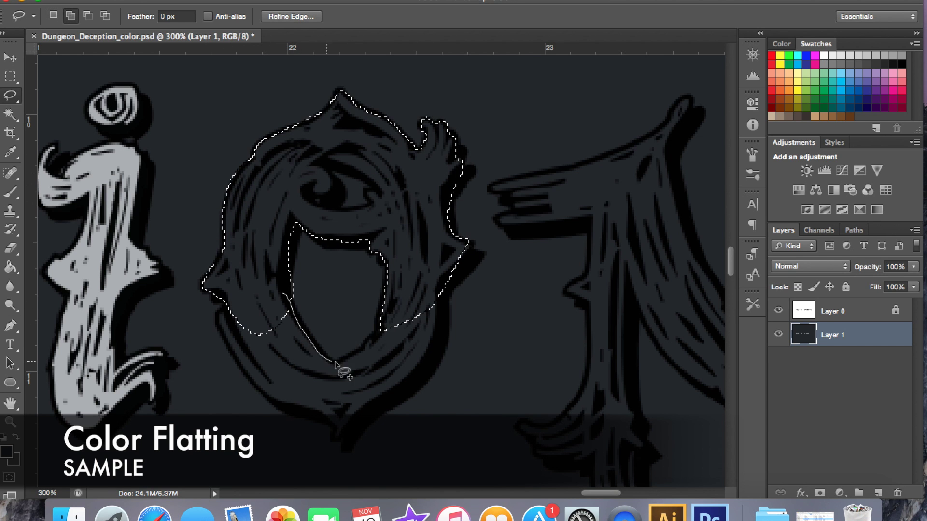
left_click_drag(227, 343, 221, 312)
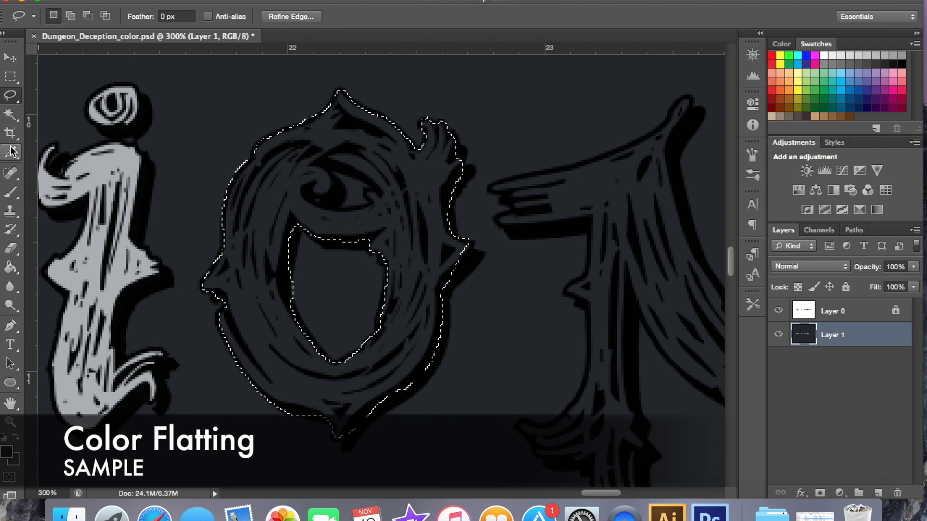
left_click_drag(331, 226, 333, 227)
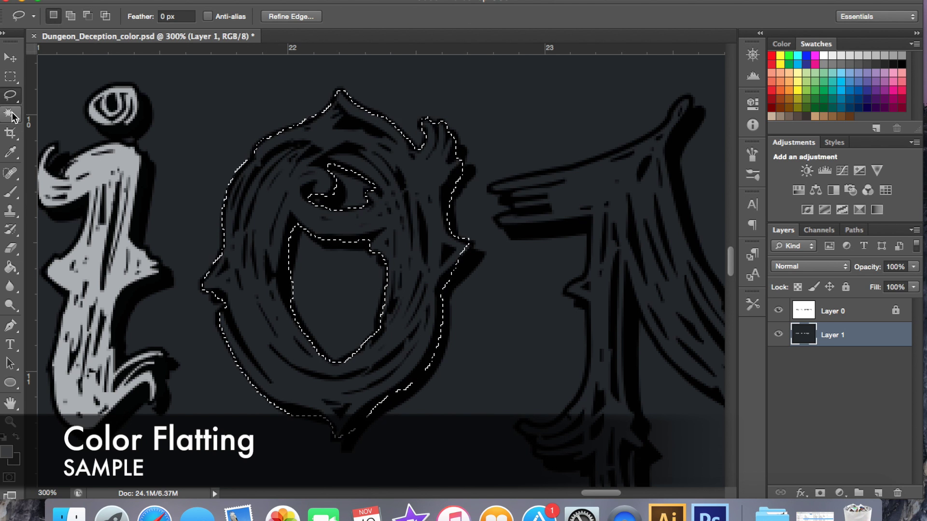
key("g")
left_click(306, 351)
key("ctrl+d")
key("m")
Select the small missed gaps at the O's top and left edge
key("l")
left_click_drag(316, 107, 311, 106)
left_click_drag(249, 152, 223, 198)
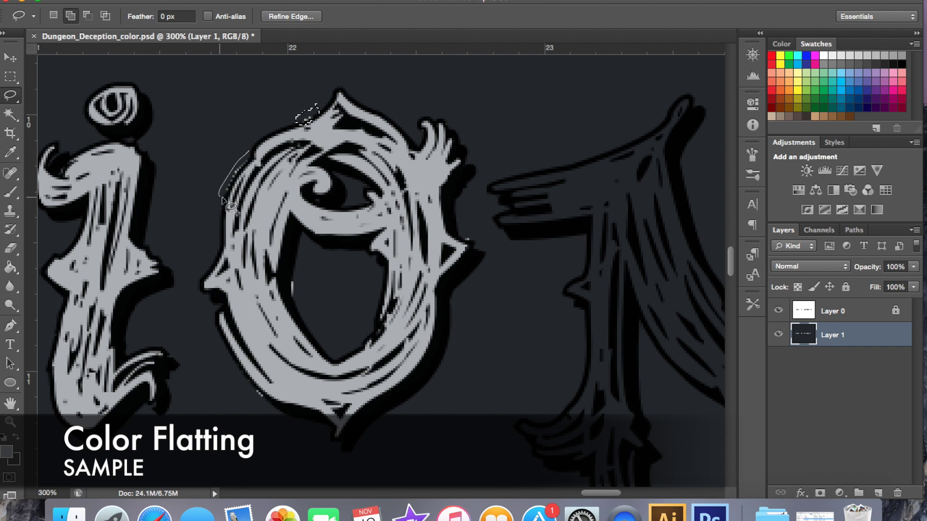
key("i")
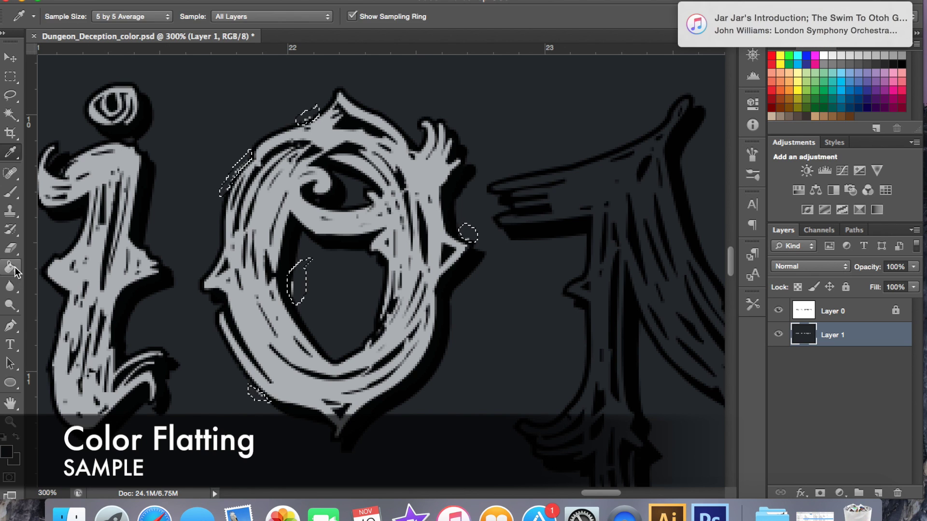
key("m")
left_click_drag(488, 246, 234, 197)
Begin lassoing the N's upper arm and right side
key("l")
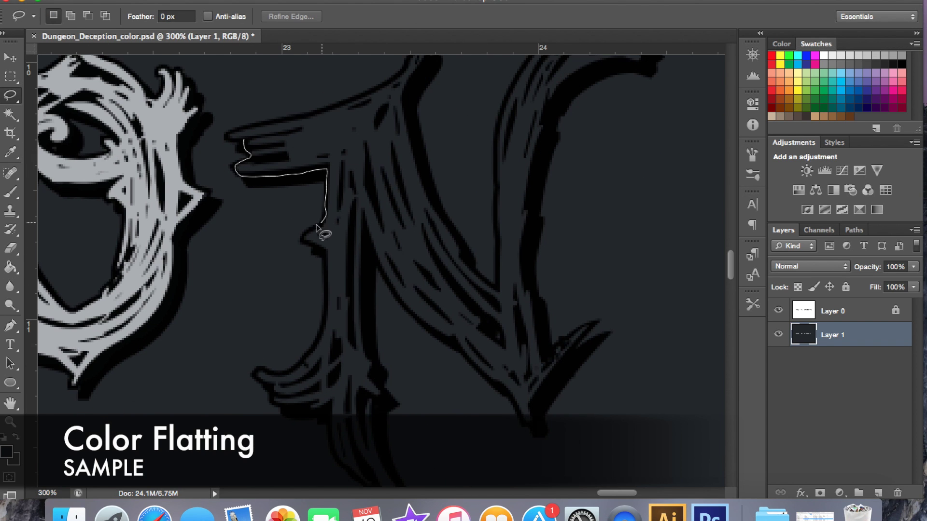
mouse_move(413, 118)
left_mouse_down()
mouse_move(296, 155)
mouse_move(240, 215)
left_mouse_up()
mouse_move(359, 145)
left_mouse_down()
mouse_move(323, 340)
mouse_move(309, 333)
left_mouse_up()
scroll(309, 333, "down", 3)
mouse_move(258, 356)
left_mouse_down()
mouse_move(225, 386)
mouse_move(332, 393)
mouse_move(362, 444)
mouse_move(379, 454)
left_mouse_up()
scroll(368, 316, "down", 3)
Add the N's stem tip and upper curve to the selection and fill it grey
left_click_drag(365, 207, 386, 241)
left_click_drag(541, 235, 476, 182)
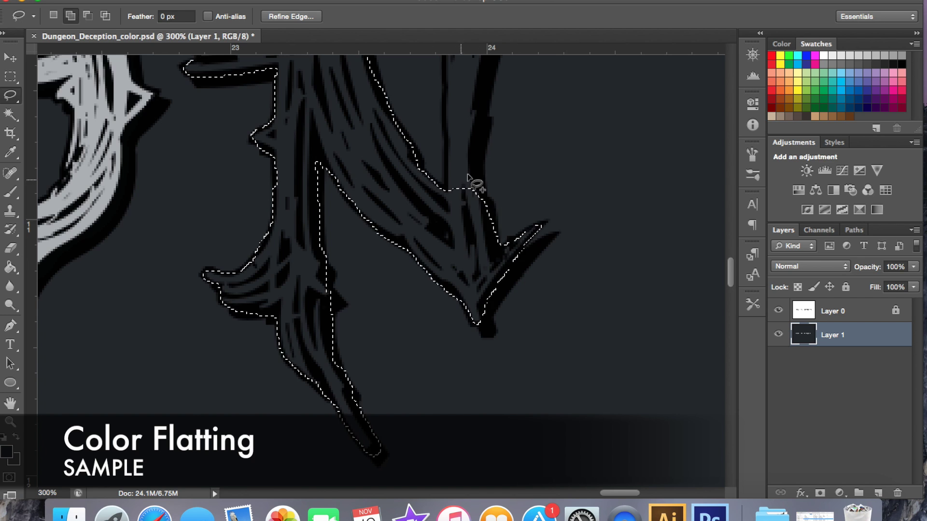
scroll(483, 145, "up", 5)
left_click_drag(412, 205, 502, 142)
left_click_drag(413, 140, 413, 147)
key("g")
left_click(207, 244)
key("l")
Select the leftover gaps on the N with the sampled grey ready to fill
left_click_drag(238, 181, 213, 203)
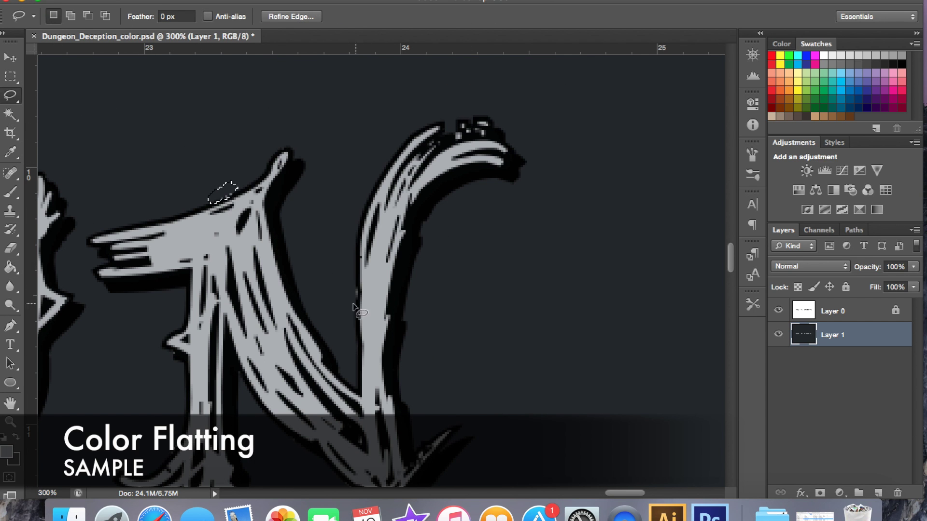
left_click_drag(355, 334, 371, 278)
left_click_drag(182, 295, 192, 302)
left_click_drag(202, 349, 196, 392)
left_click_drag(399, 360, 420, 217)
key("i")
key("g")
key("m")
Zoom out and pan across to review the whole flattened title
key("ctrl+minus")
key("ctrl+minus")
scroll(595, 293, "left", 10)
scroll(542, 345, "left", 10)
scroll(604, 375, "left", 5)
scroll(442, 389, "right", 10)
scroll(480, 378, "right", 3)
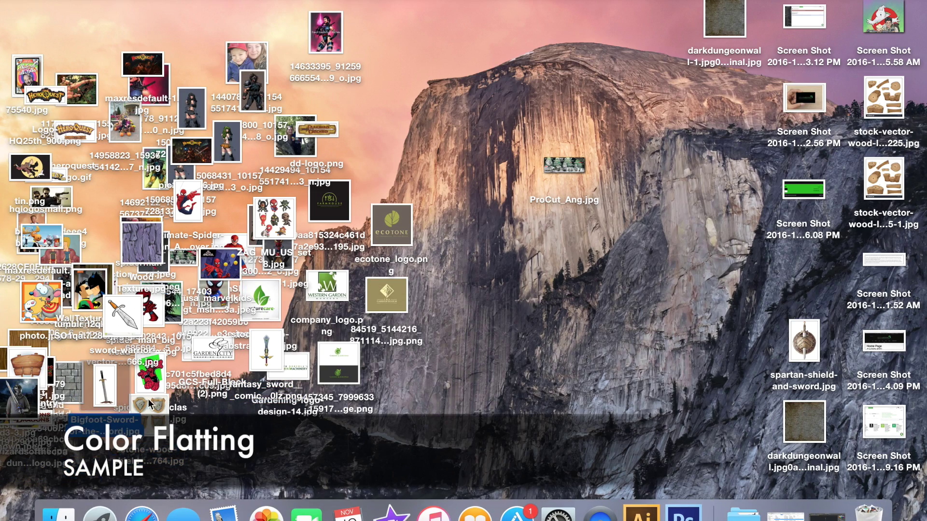
Open the wooden shield image and move the lower-right shield into Dungeon_Deception
left_click(677, 511)
scroll(432, 374, "up", 3)
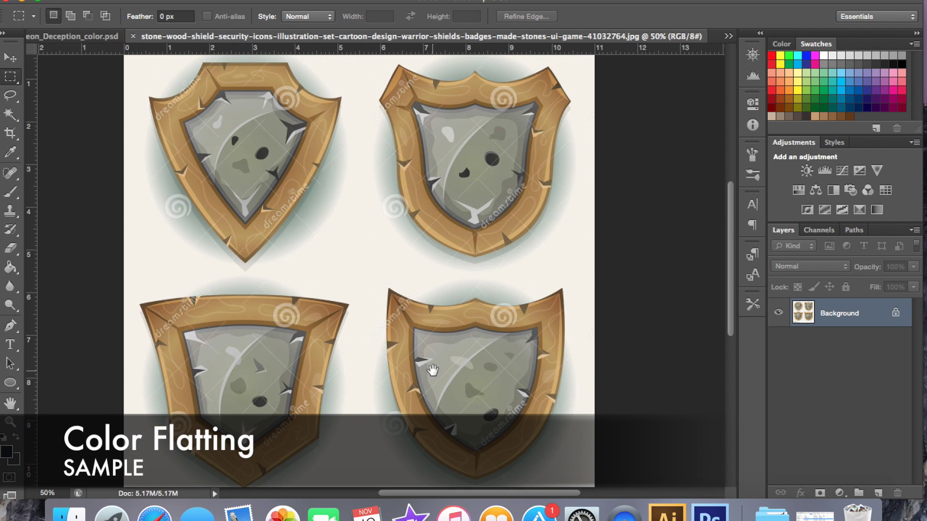
left_click(10, 95)
left_click_drag(367, 285, 372, 290)
key("v")
mouse_move(483, 338)
left_mouse_down()
mouse_move(513, 299)
mouse_move(318, 221)
left_mouse_up()
Zoom out to check the shield over the title and commit its placement
key("super+minus")
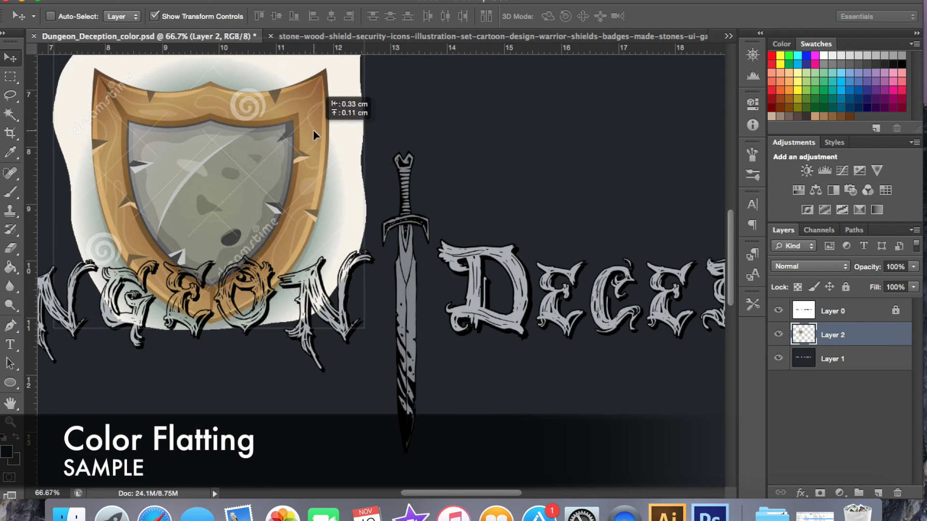
key("super+plus")
key("super+plus")
key("super+minus")
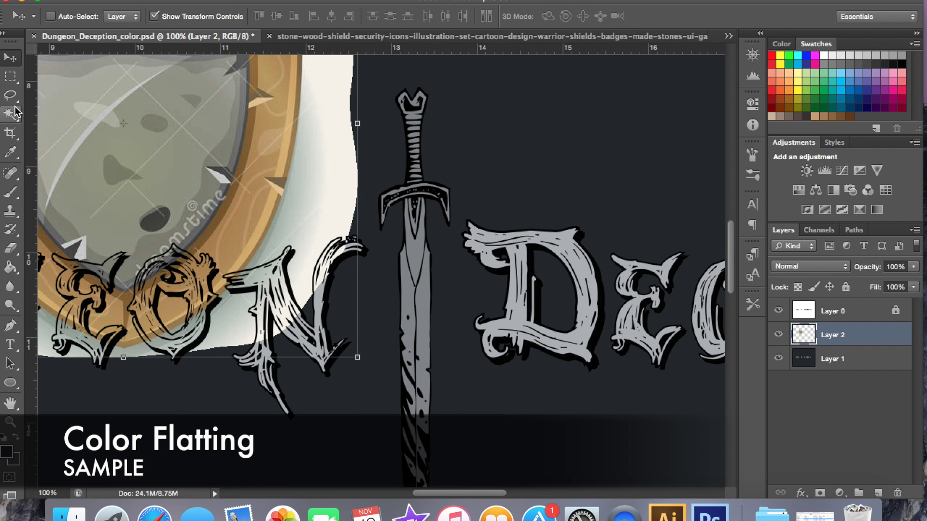
left_click(11, 95)
Magic Wand the sword on Layer 1 and add a new empty layer
left_click(10, 114)
left_click(424, 307)
left_click(844, 368)
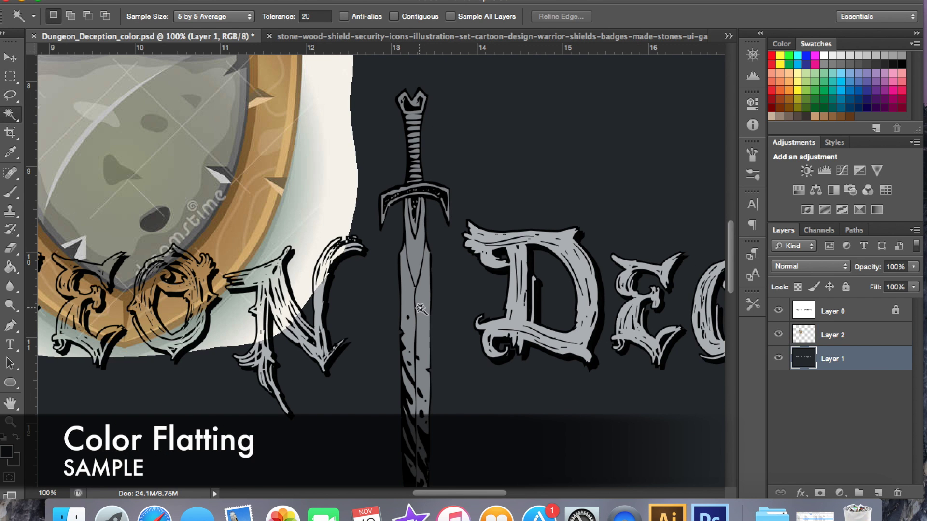
key("super+shift+n")
left_click(612, 189)
Subtract the hilt from the selection and fill the sword blade with sampled grey-green
key("l")
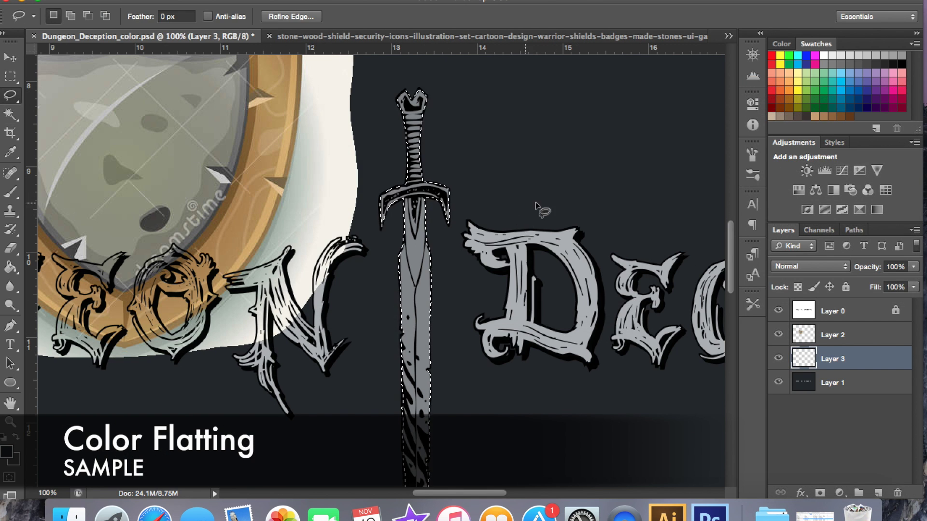
left_click_drag(458, 219, 384, 230)
left_click(10, 152)
left_click(219, 132)
key("g")
left_click(415, 340)
key("ctrl+d")
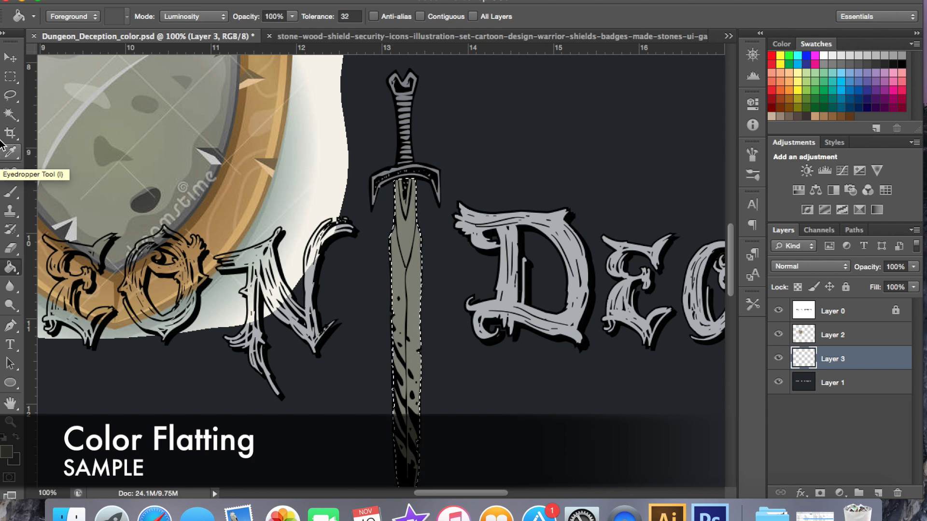
left_click(10, 95)
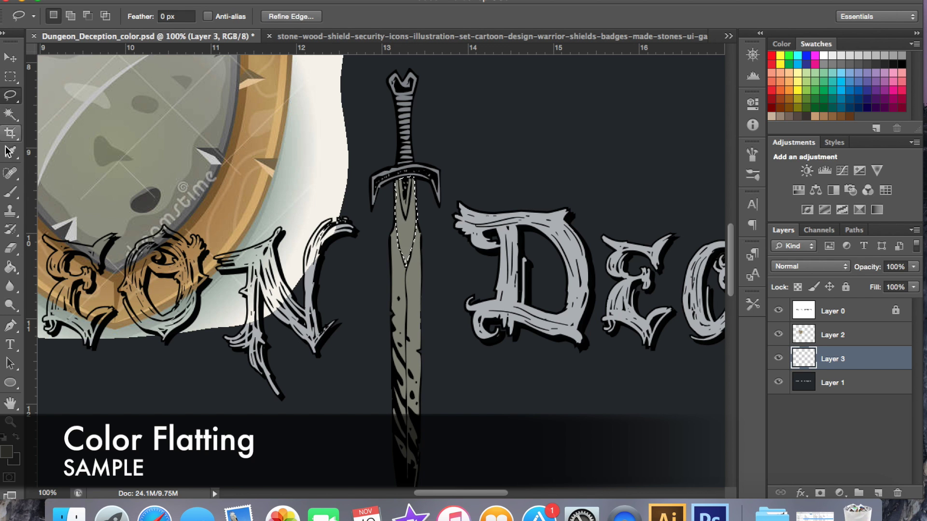
Zoom in on the sword blade and lasso its left edge
key("i")
key("m")
key("ctrl+plus")
key("ctrl+plus")
scroll(253, 314, "up", 3)
left_click(9, 97)
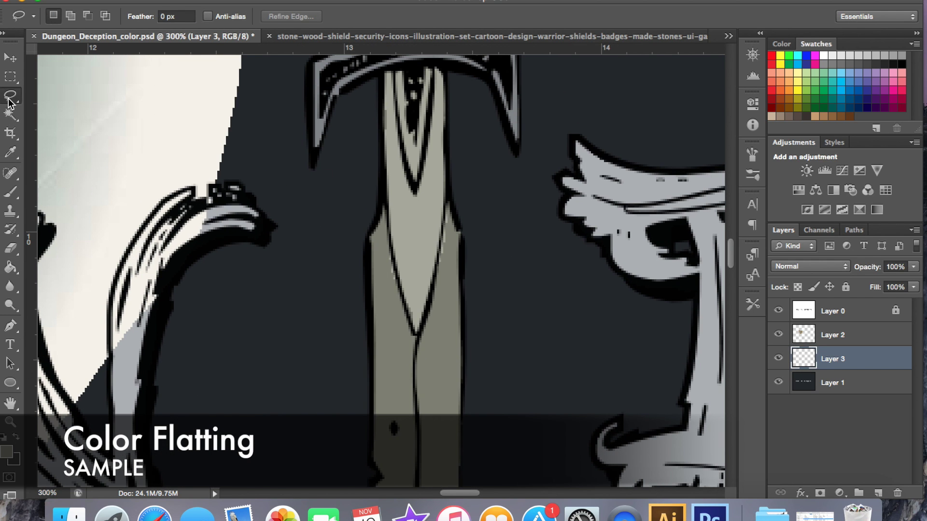
left_click_drag(452, 226, 414, 316)
key("i")
key("m")
scroll(222, 241, "up", 3)
scroll(271, 300, "left", 5)
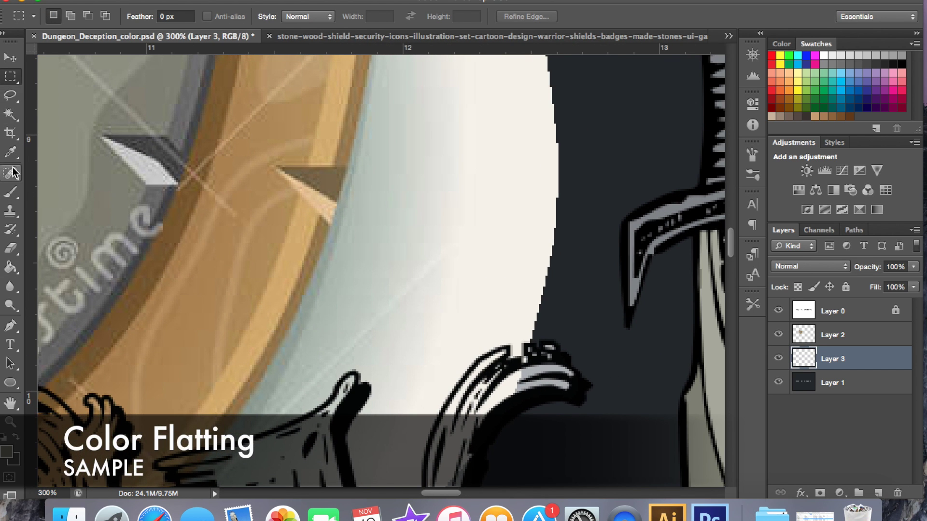
Trace the blade's right edge down to the tip with the Polygonal Lasso
key("i")
key("l")
scroll(296, 130, "down", 5)
scroll(296, 130, "right", 6)
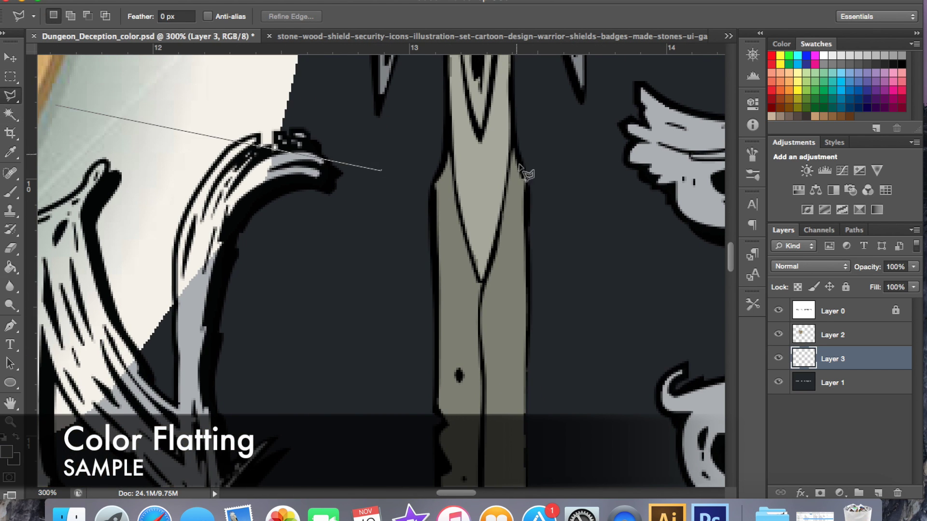
double_click(514, 145)
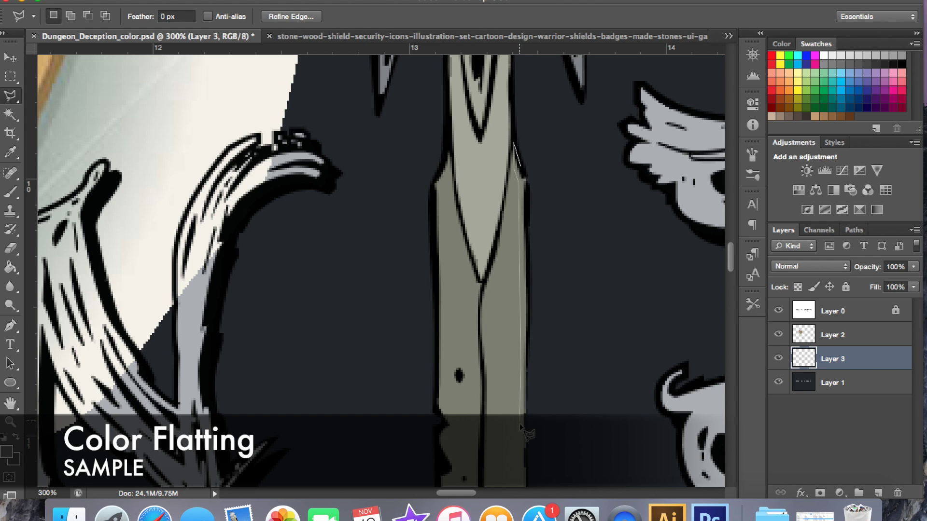
scroll(520, 421, "down", 5)
left_click(511, 338)
scroll(509, 461, "down", 5)
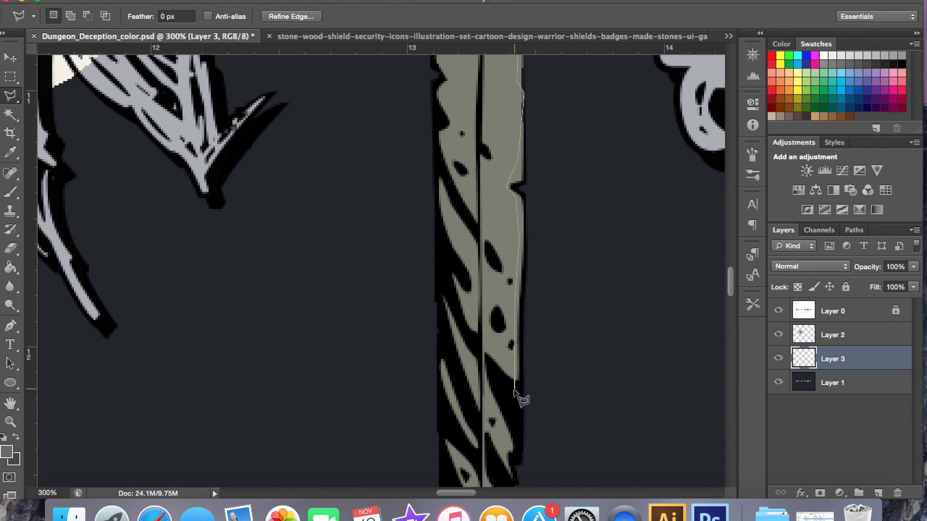
left_click(510, 333)
scroll(509, 463, "down", 5)
left_click(476, 413)
double_click(521, 246)
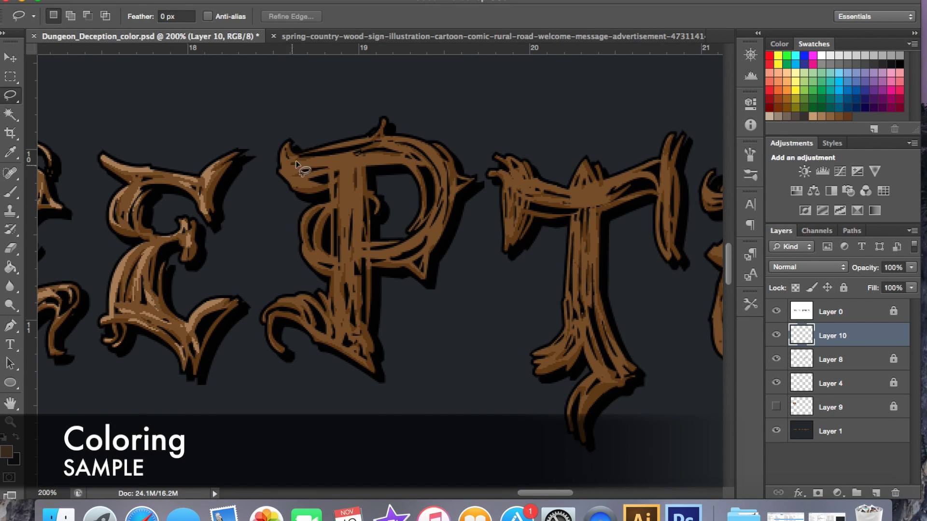
Lasso the left part, lower curl and right bowl of the P, then deselect
mouse_move(316, 150)
left_mouse_down()
mouse_move(355, 140)
mouse_move(340, 225)
left_mouse_up()
left_click_drag(333, 255, 315, 265)
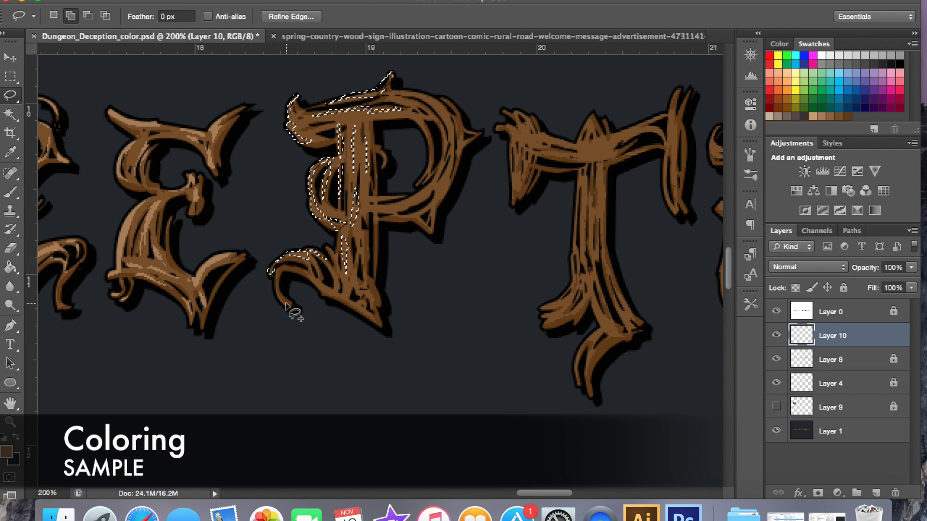
left_click_drag(382, 99, 391, 210)
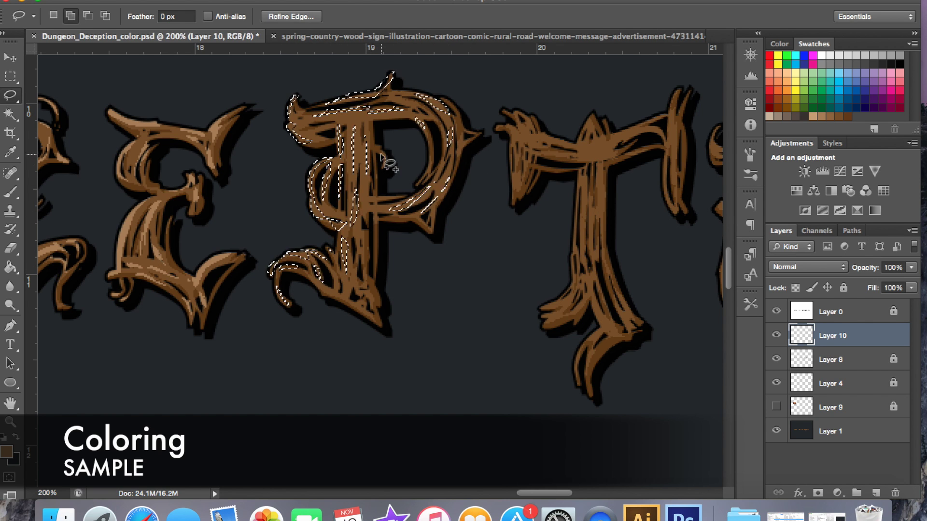
key("super+d")
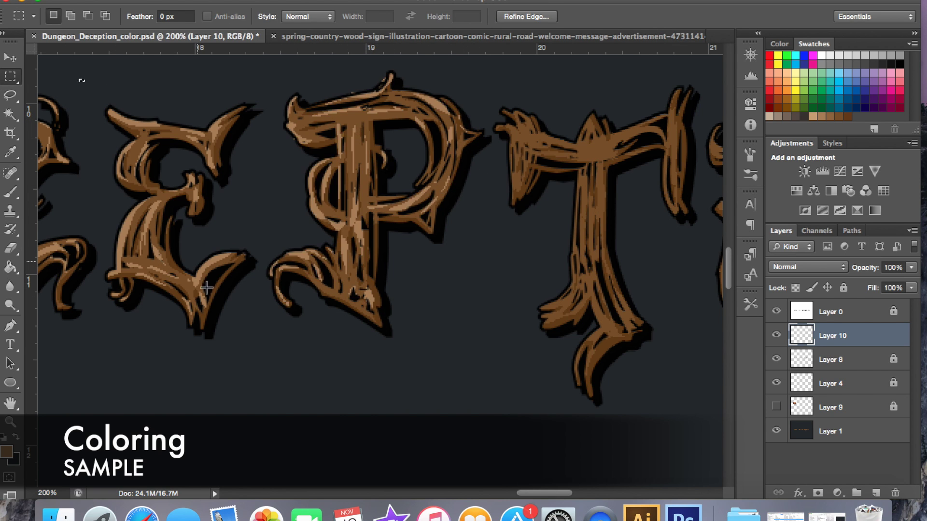
scroll(39, 102, "right", 10)
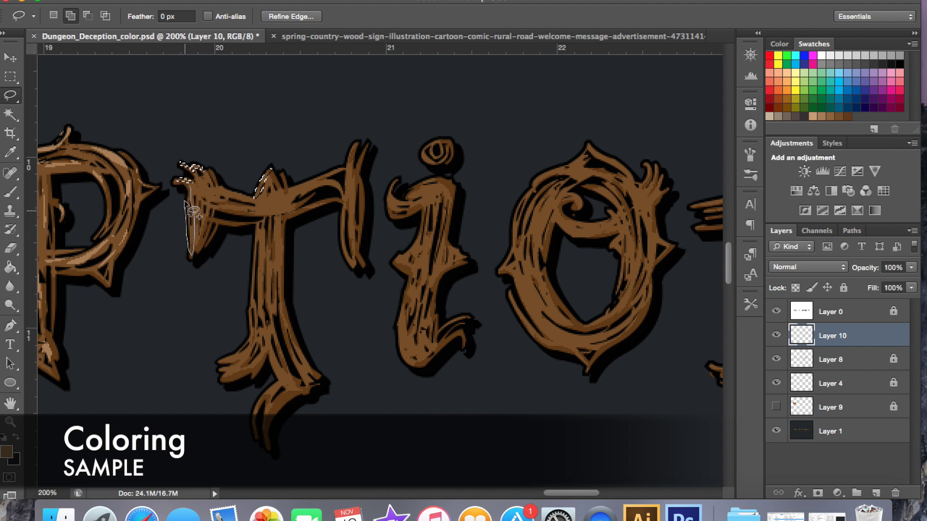
Lasso a highlight strip along the T's arm and stem and fill it
left_click_drag(330, 177, 250, 309)
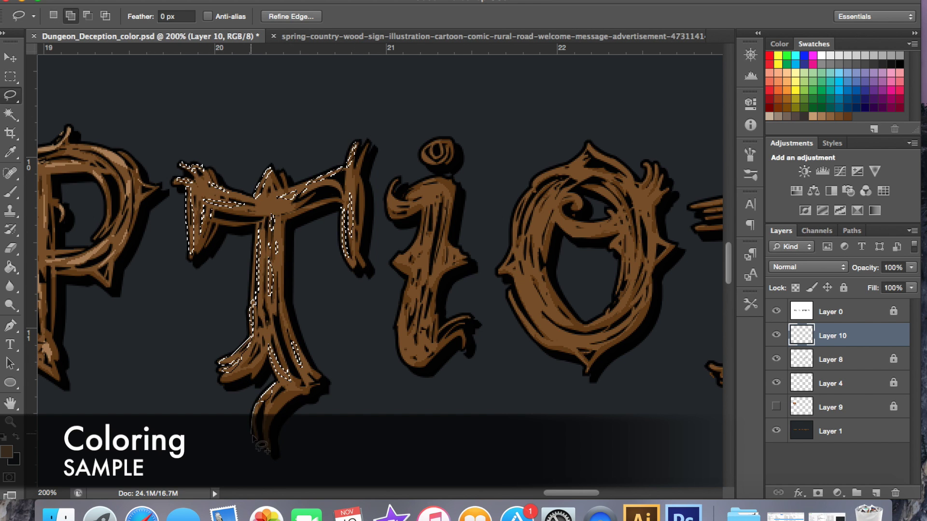
left_click_drag(250, 310, 237, 347)
key("g")
key("l")
scroll(231, 217, "right", 5)
scroll(144, 290, "right", 5)
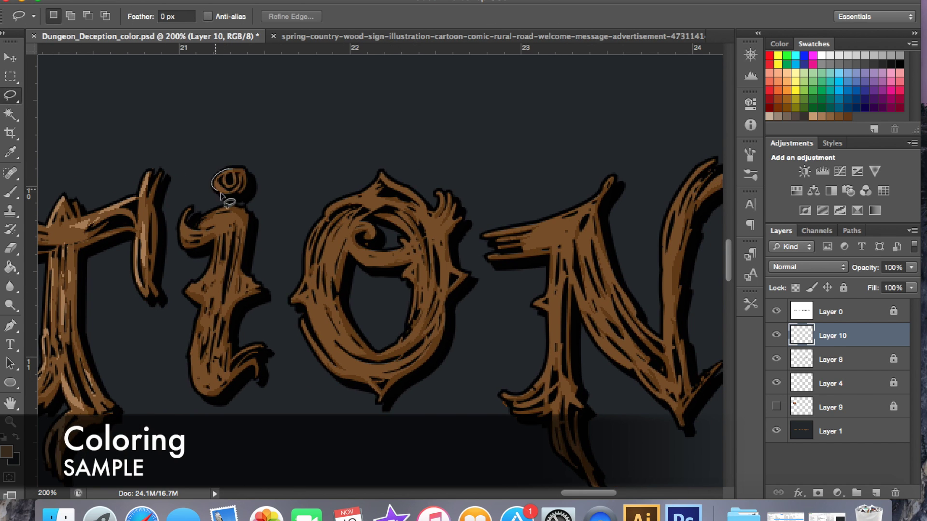
Select the i's dot and a strip down its stem and fill them
left_click_drag(227, 170, 243, 196)
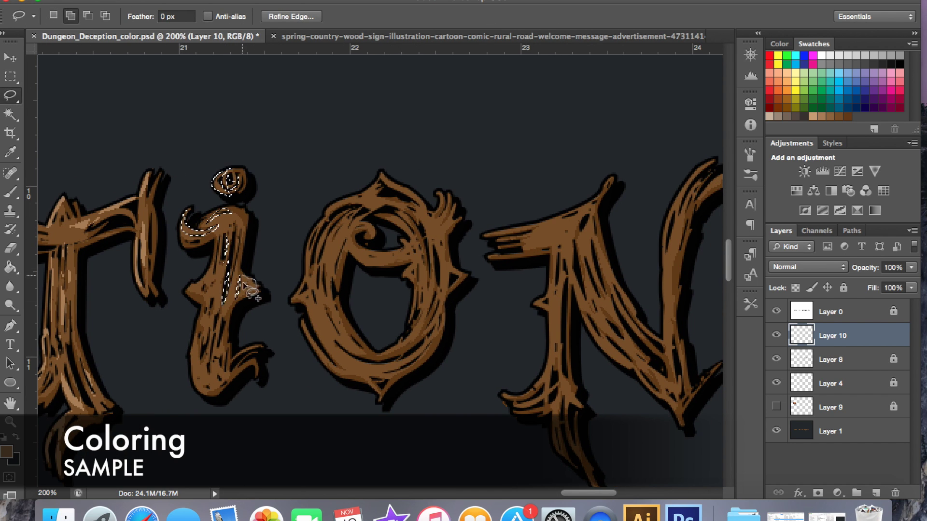
left_click_drag(216, 328, 205, 381)
key("g")
key("l")
scroll(309, 217, "right", 5)
Fill highlights on the O's left, inner and right edges with light tan
left_click_drag(217, 231, 186, 321)
left_click_drag(259, 268, 302, 265)
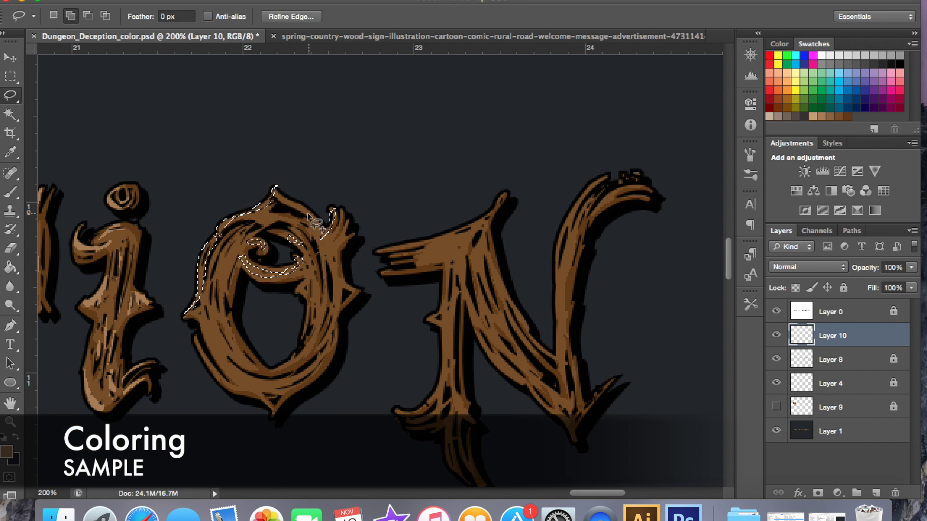
left_click_drag(352, 293, 324, 348)
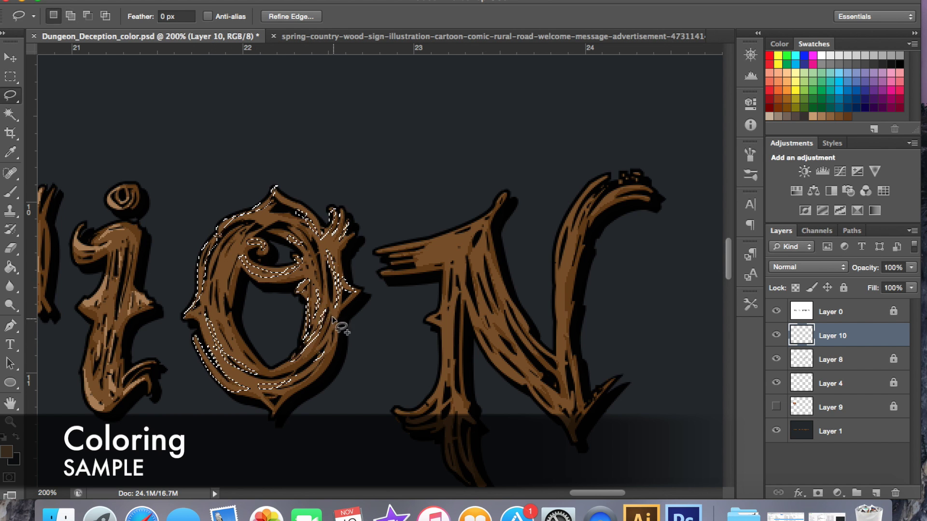
key("m")
left_click(90, 188)
scroll(90, 189, "right", 3)
scroll(90, 189, "up", 2)
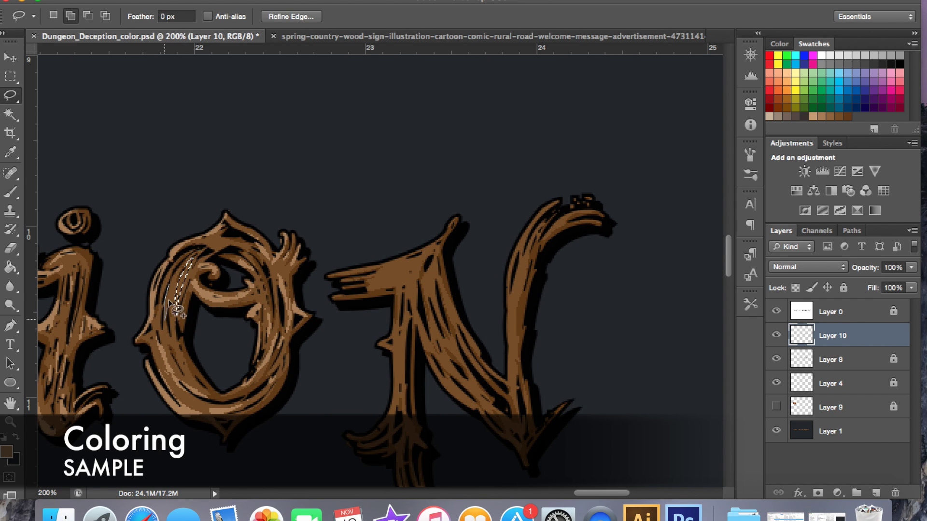
scroll(110, 157, "right", 5)
scroll(152, 209, "down", 3)
Lasso and fill highlight strips on the N's top arm and both stems
key("l")
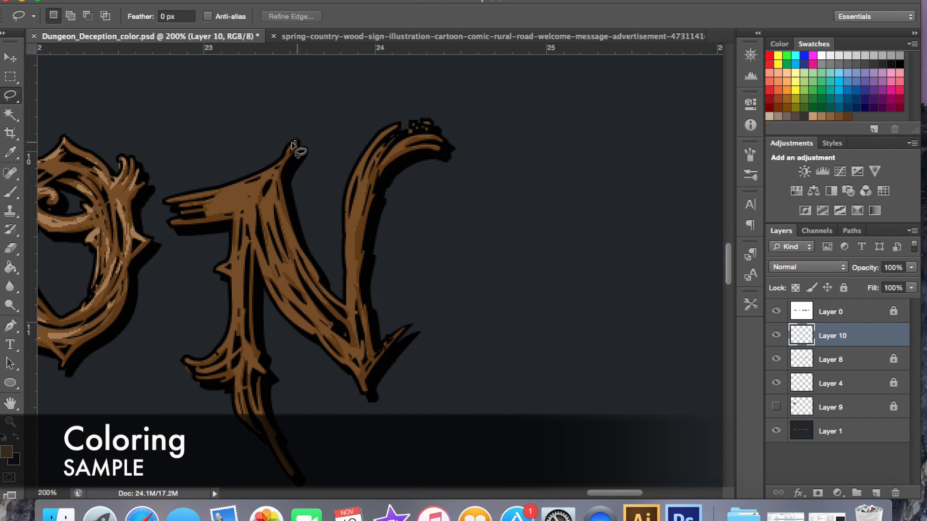
left_click_drag(295, 142, 218, 220)
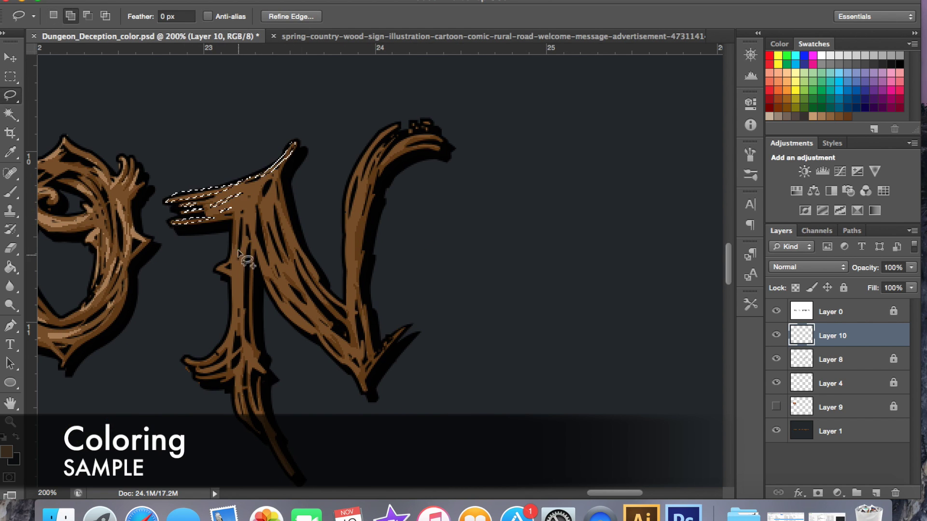
left_click_drag(207, 374, 310, 248)
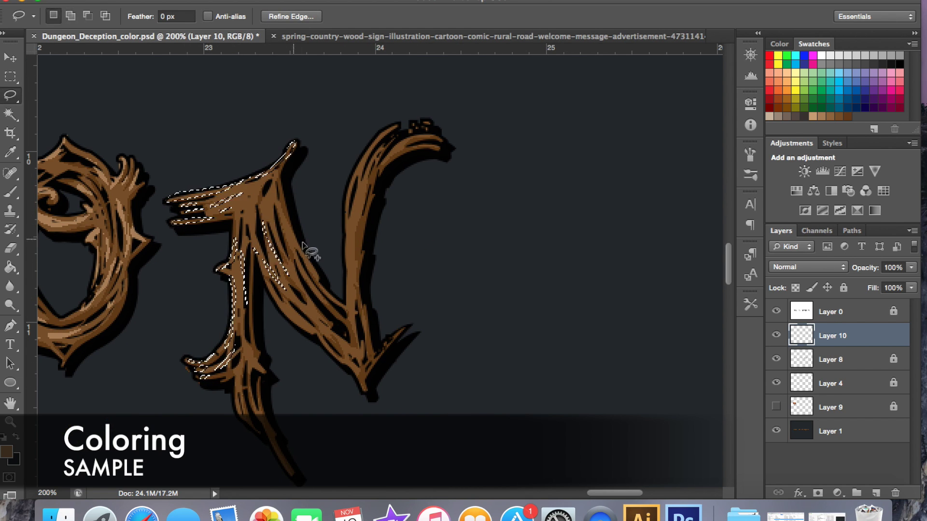
mouse_move(355, 289)
left_mouse_down()
mouse_move(416, 125)
mouse_move(402, 332)
left_mouse_up()
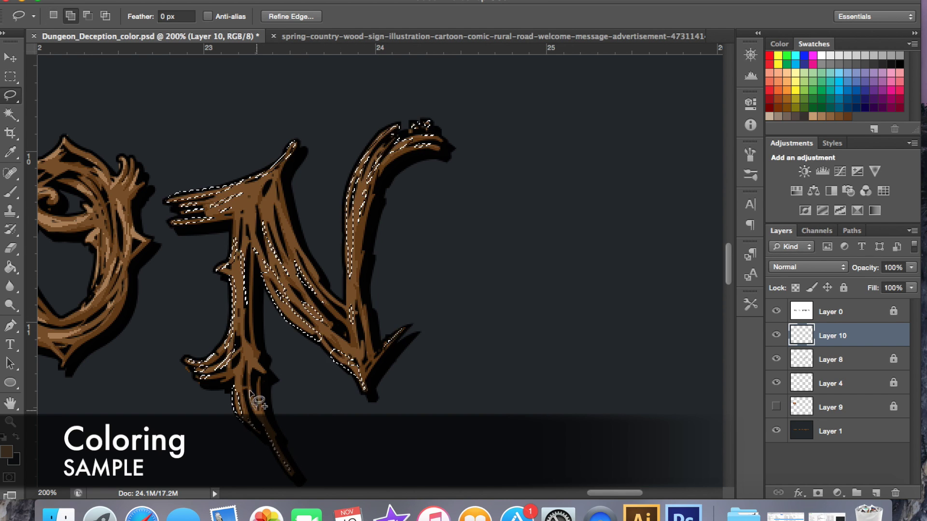
key("g")
key("l")
key("ctrl+plus")
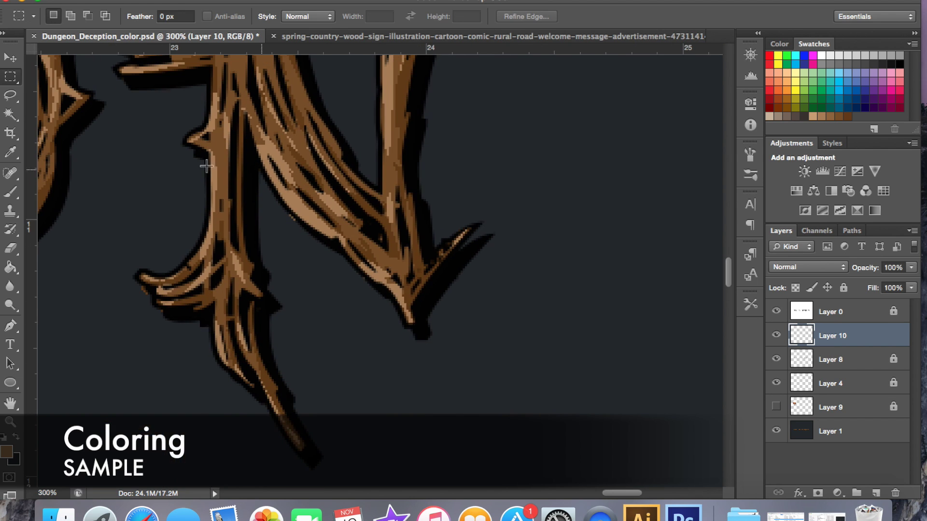
Outline a small highlight on the N's lower-left branch, unlocking Layer 8 and returning to Layer 10
left_click_drag(376, 290, 394, 307)
left_click(571, 183)
left_click_drag(286, 213, 305, 229)
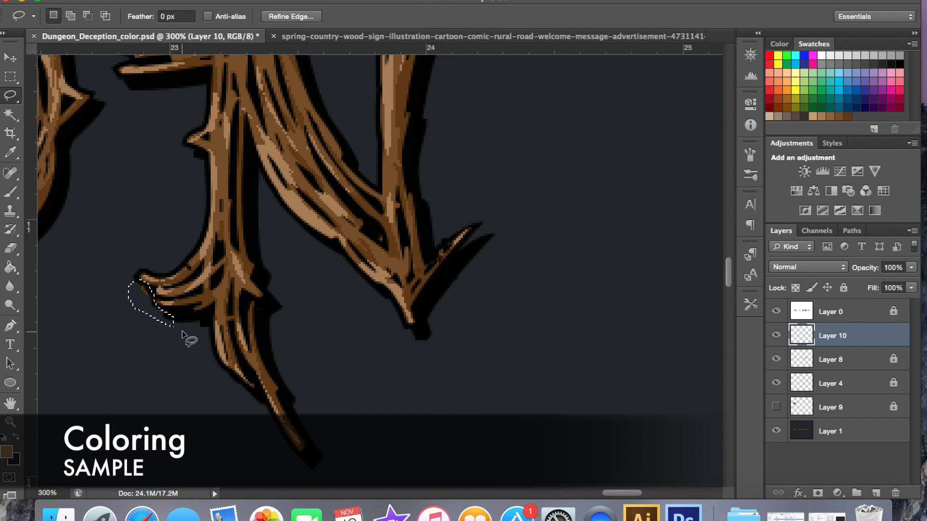
left_click(831, 359)
key("Return")
left_click(894, 360)
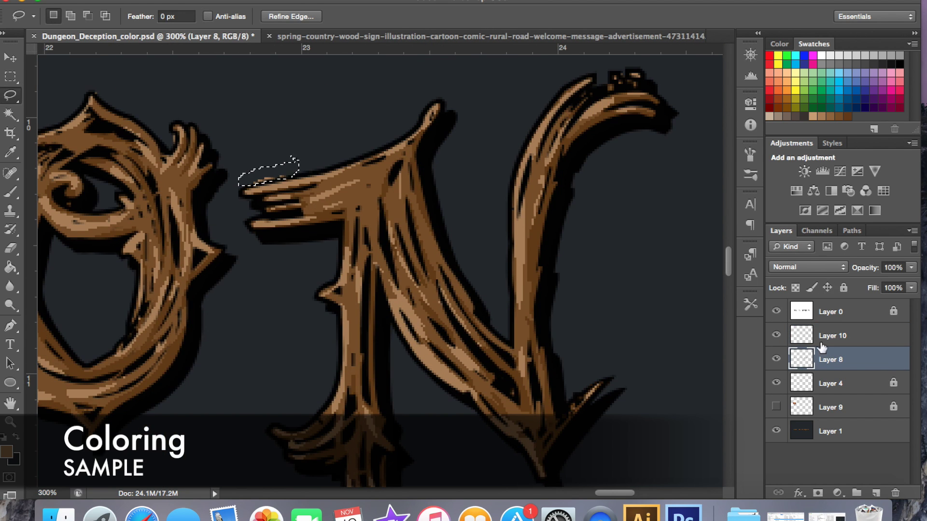
left_click(825, 336)
Pan left across DECEPTION and outline a small highlight on the C's left edge
left_click_drag(202, 86, 383, 93)
left_click_drag(180, 340, 456, 340)
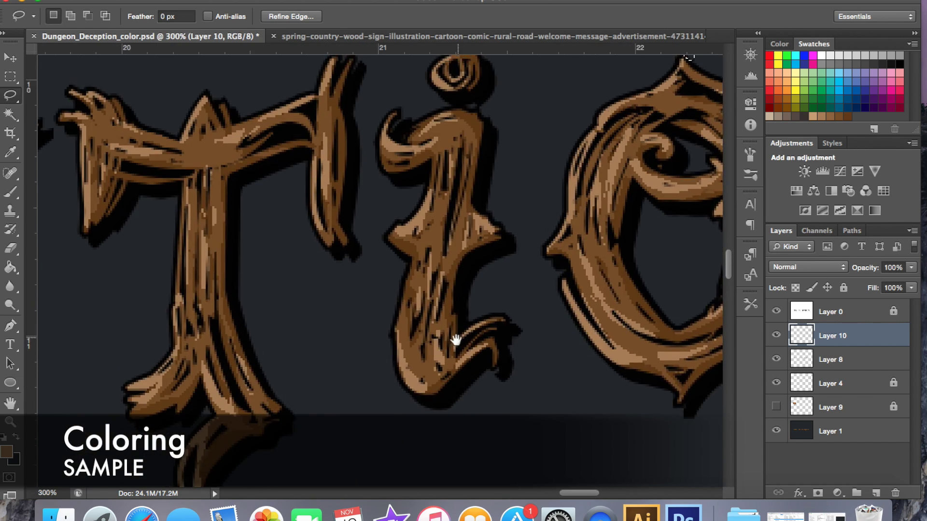
left_click_drag(174, 307, 425, 346)
left_click_drag(116, 63, 207, 86)
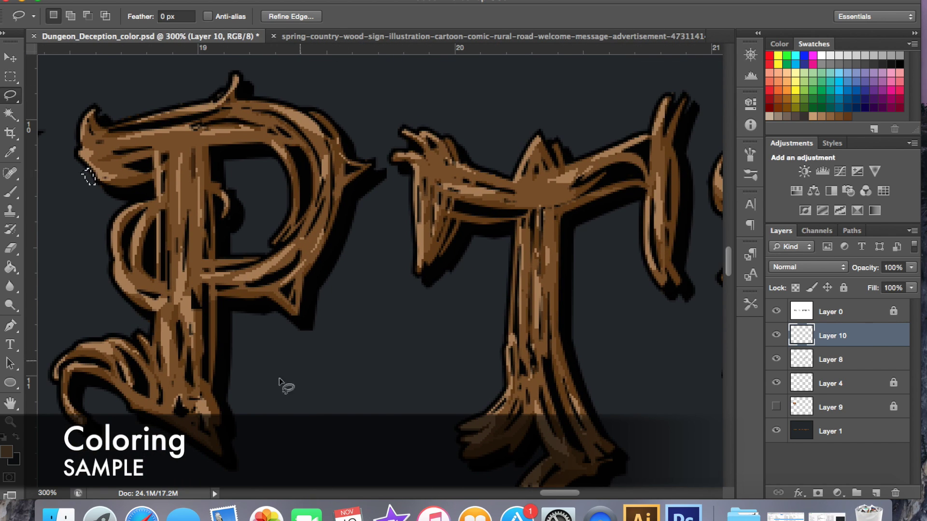
left_click_drag(79, 194, 382, 308)
left_click_drag(293, 363, 448, 334)
left_click_drag(82, 198, 77, 236)
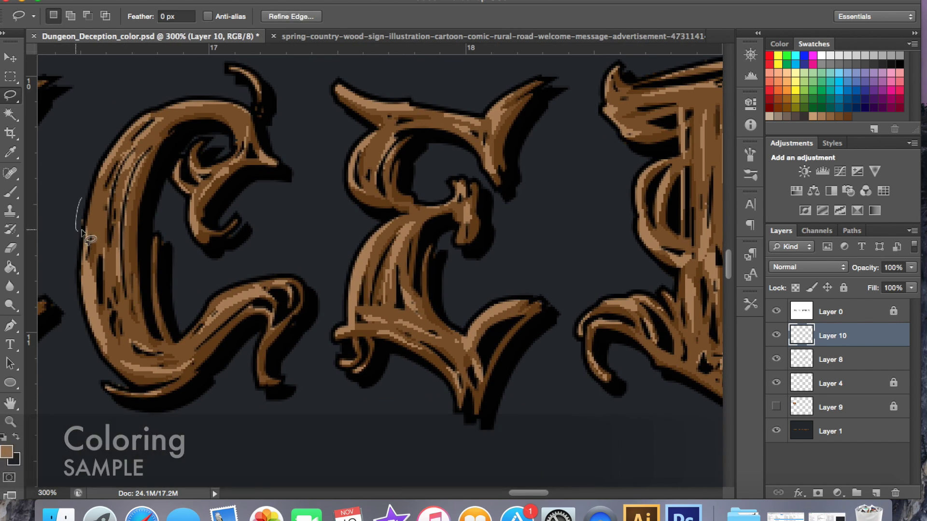
Pan across DUNGEON, outline a highlight at the U's top-left tip, and zoom out
left_click_drag(120, 391, 377, 221)
left_click_drag(102, 164, 376, 173)
mouse_move(261, 340)
left_mouse_down()
mouse_move(228, 378)
mouse_move(297, 296)
mouse_move(238, 273)
mouse_move(312, 329)
left_mouse_up()
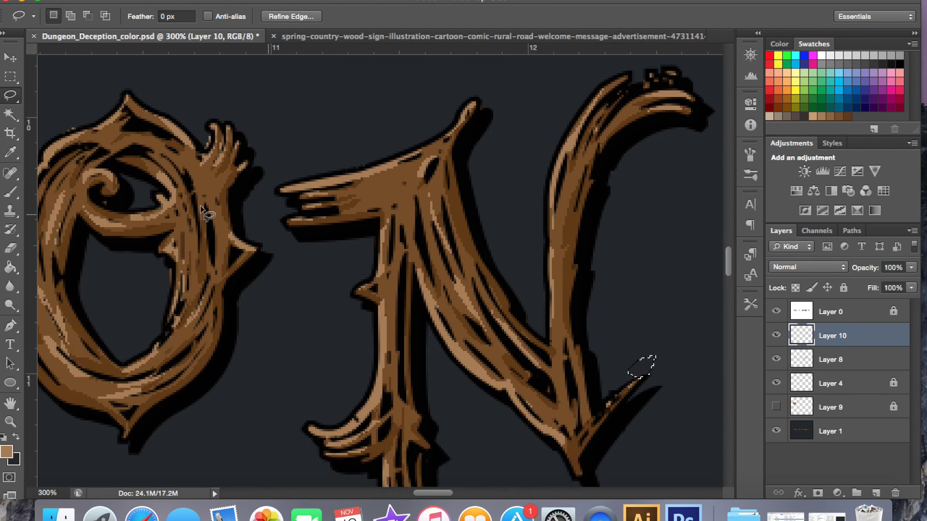
left_click_drag(193, 314, 368, 311)
mouse_move(72, 290)
left_mouse_down()
mouse_move(389, 294)
mouse_move(543, 275)
left_mouse_up()
left_click_drag(120, 241, 265, 238)
left_click_drag(121, 290, 382, 331)
left_click_drag(183, 87, 227, 129)
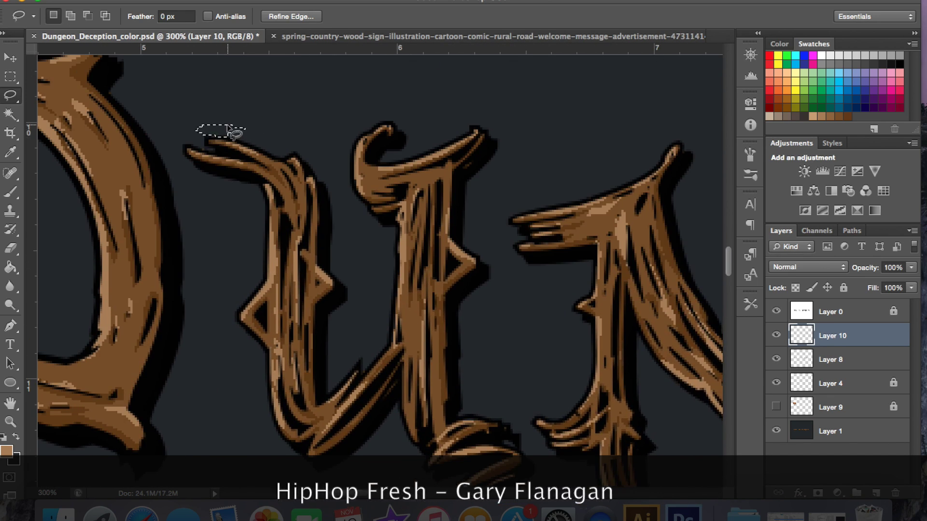
key("ctrl+minus")
key("ctrl+minus")
key("ctrl+minus")
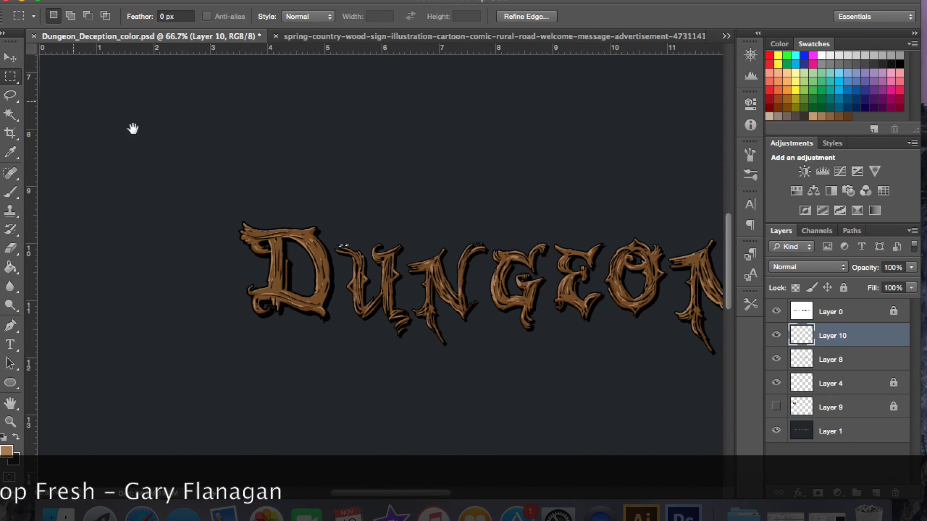